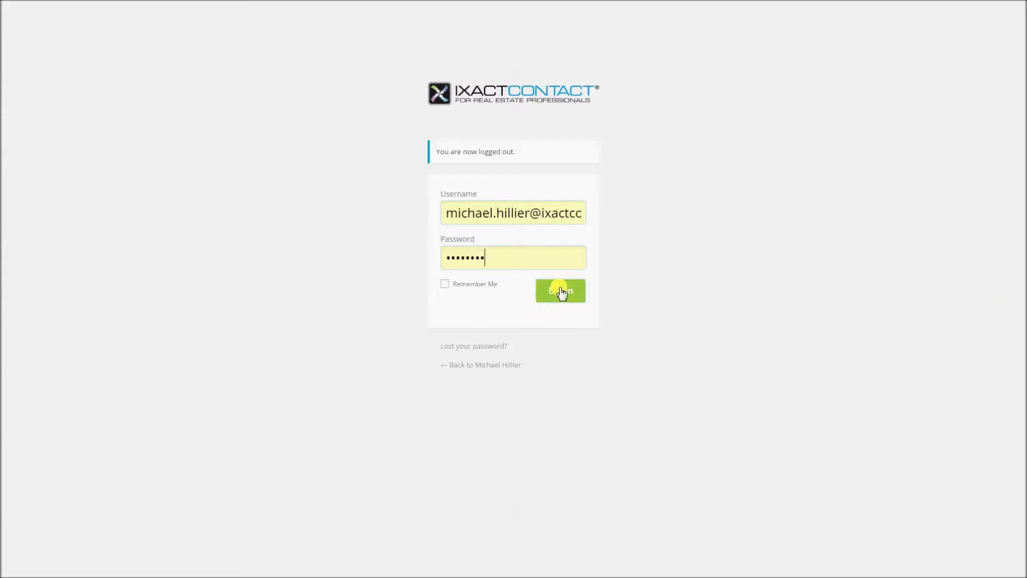
Sign in to the IXACT Contact agent website with the entered login details.
left_click(560, 292)
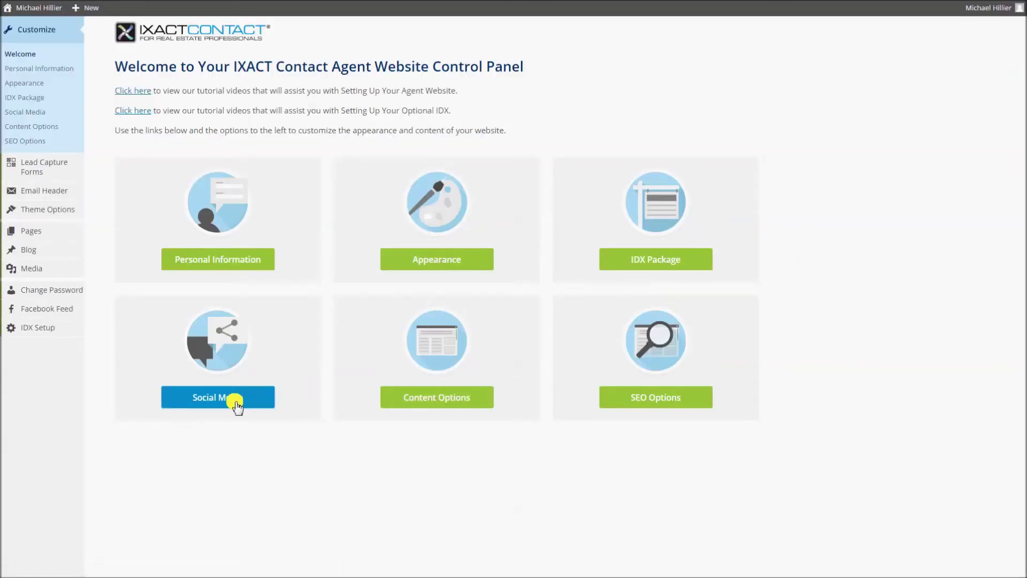
Go to the Social Media Setup page from the control panel welcome page.
left_click(236, 404)
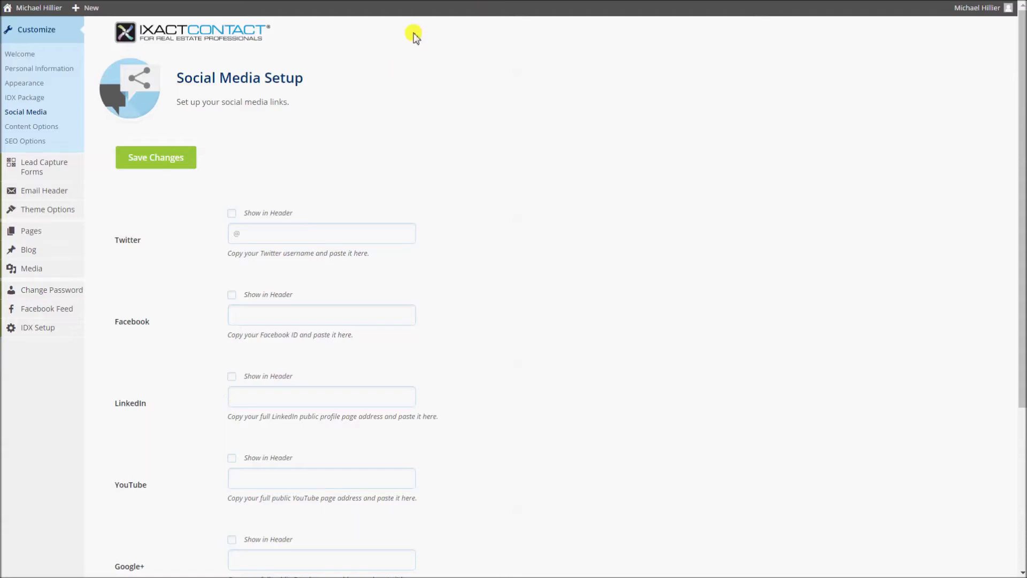
Enter ixactcontact as the Twitter username from the autocomplete suggestion, then bring the browser forward.
type("ixAct")
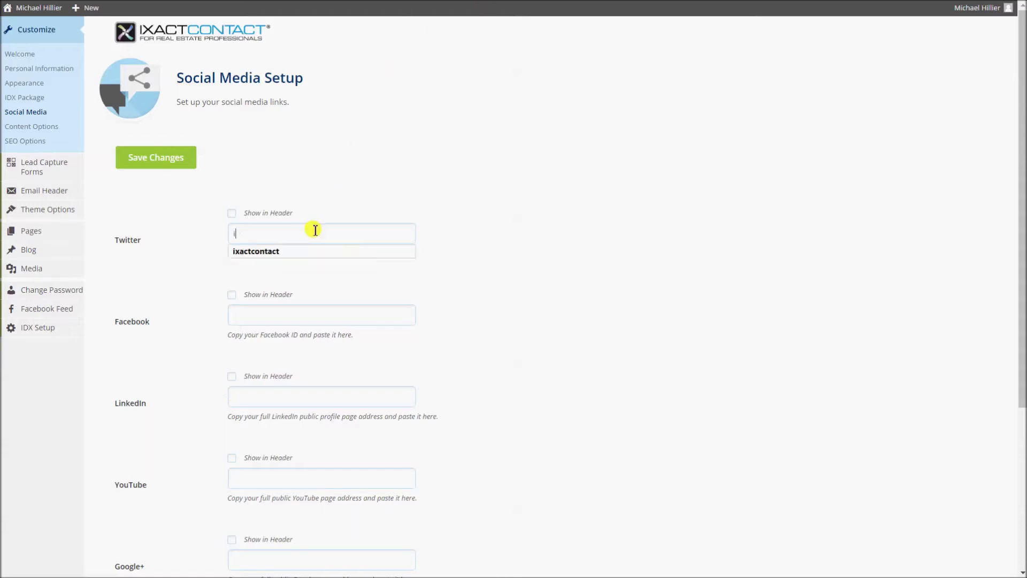
key("Down")
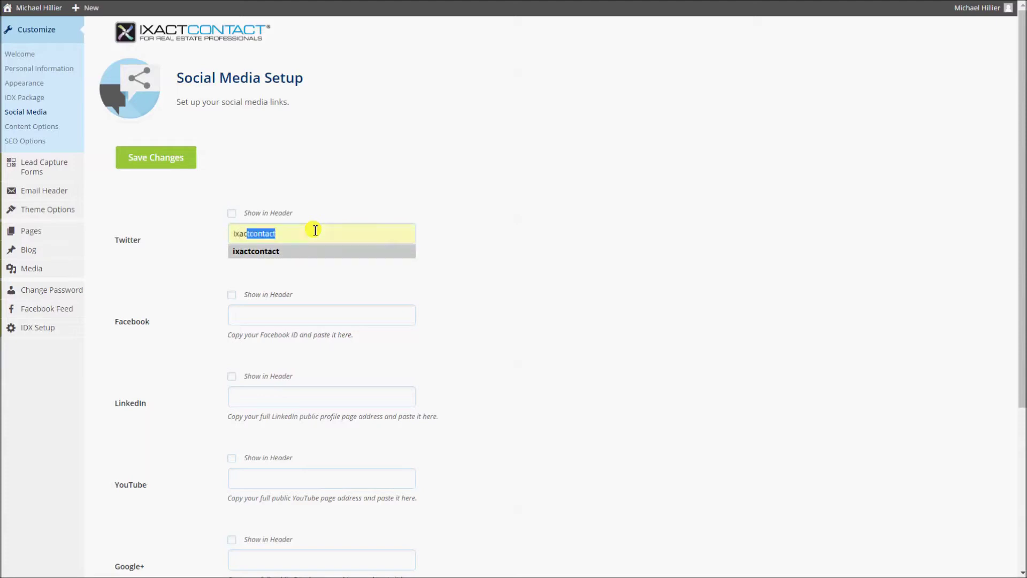
key("Return")
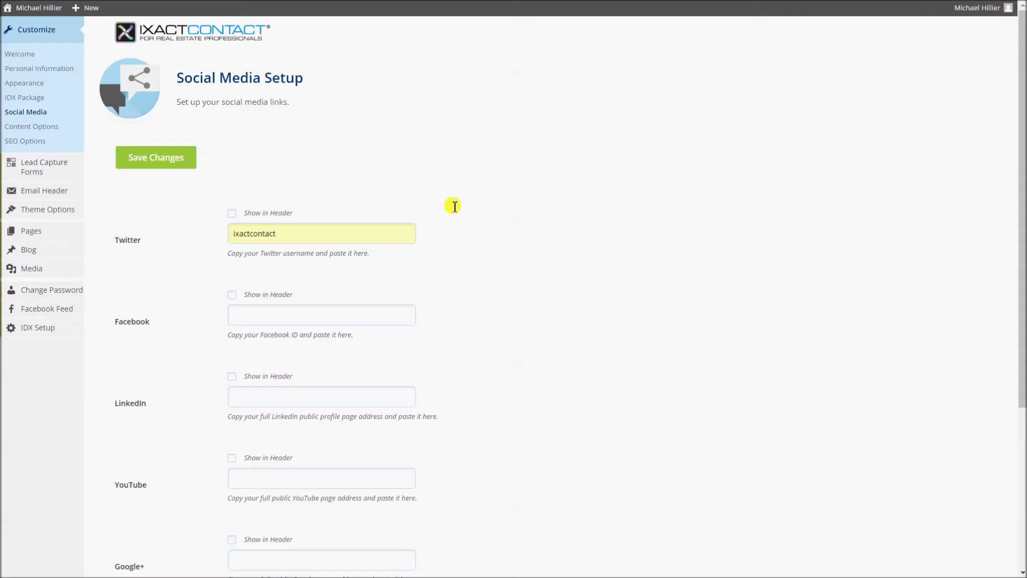
key("alt+Tab")
key("alt+Tab")
key("alt+Tab")
key("alt+Tab")
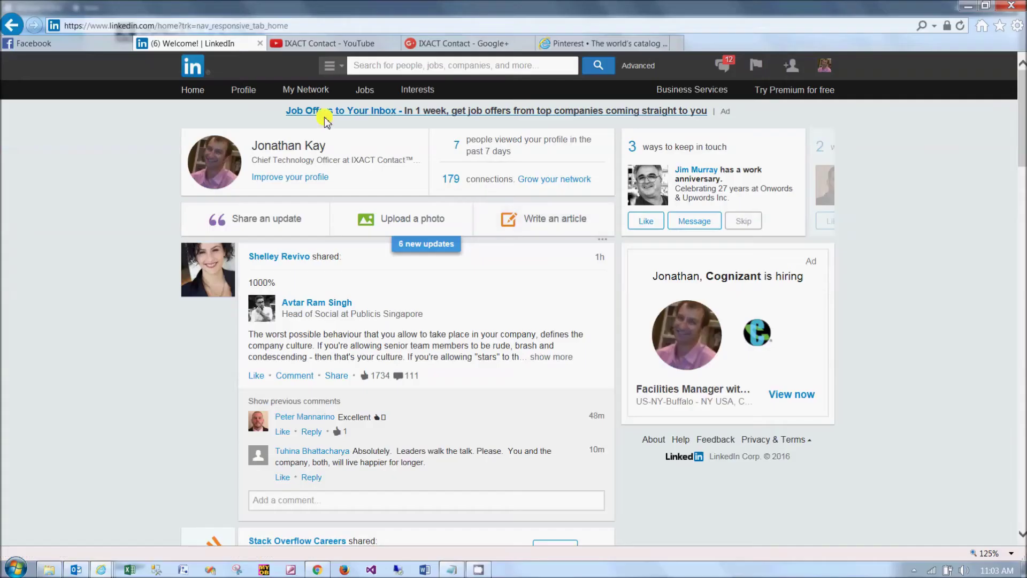
Open the IXACT Contact® Facebook page and pick out its IXACTContact page ID from the address.
left_click(101, 43)
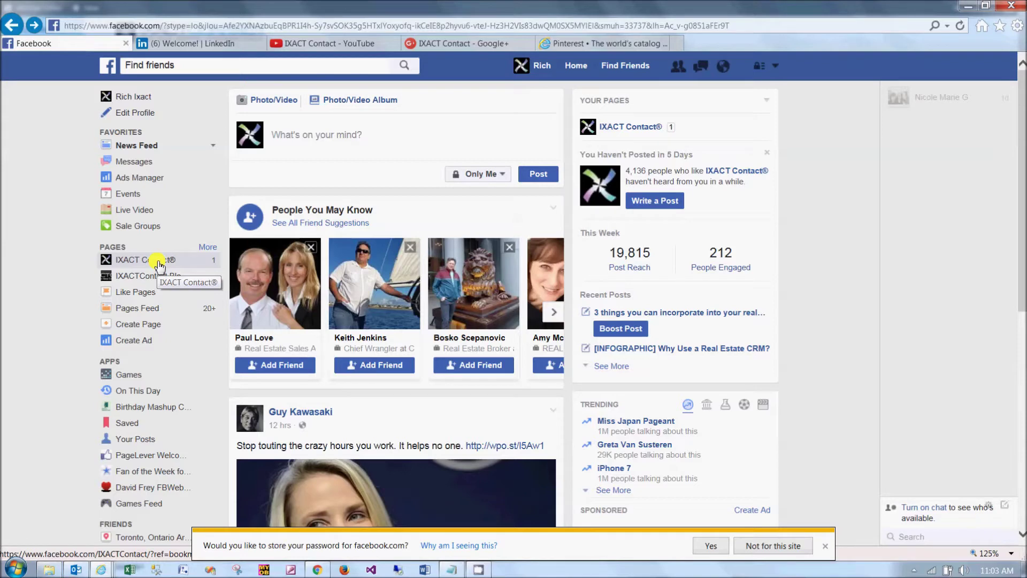
left_click(159, 261)
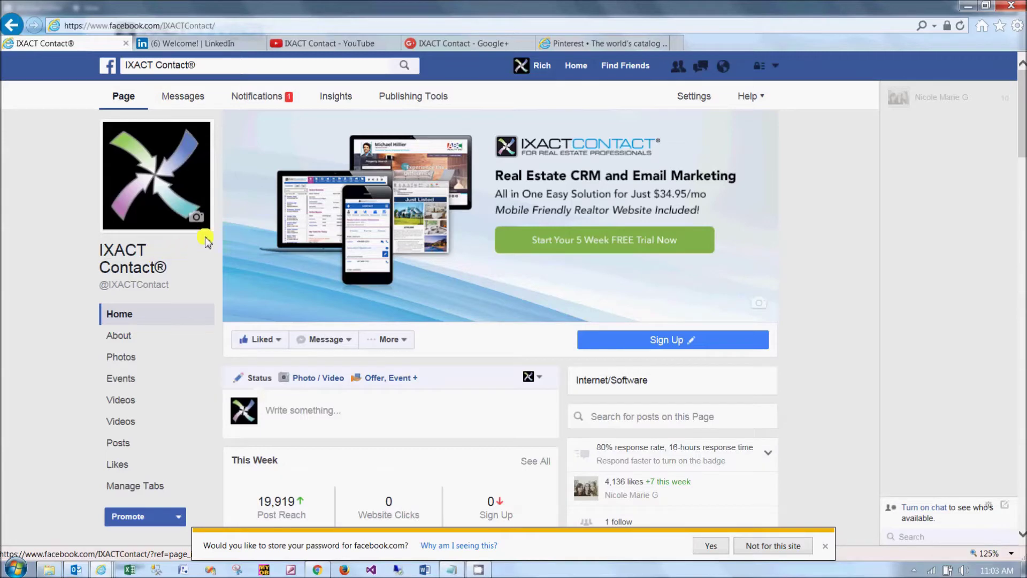
left_click(166, 25)
left_click(165, 26)
left_click_drag(165, 25, 223, 24)
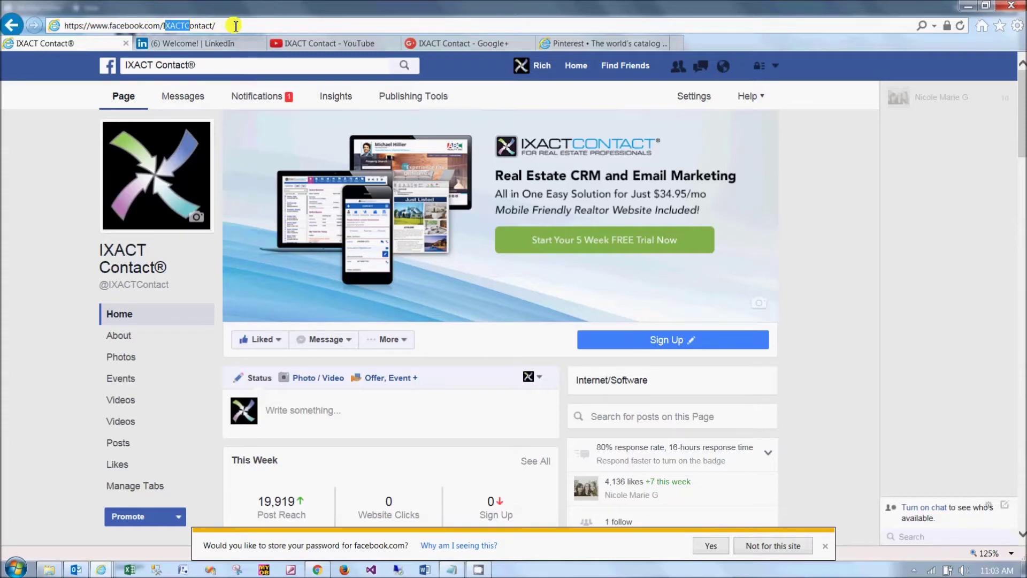
key("alt+Tab")
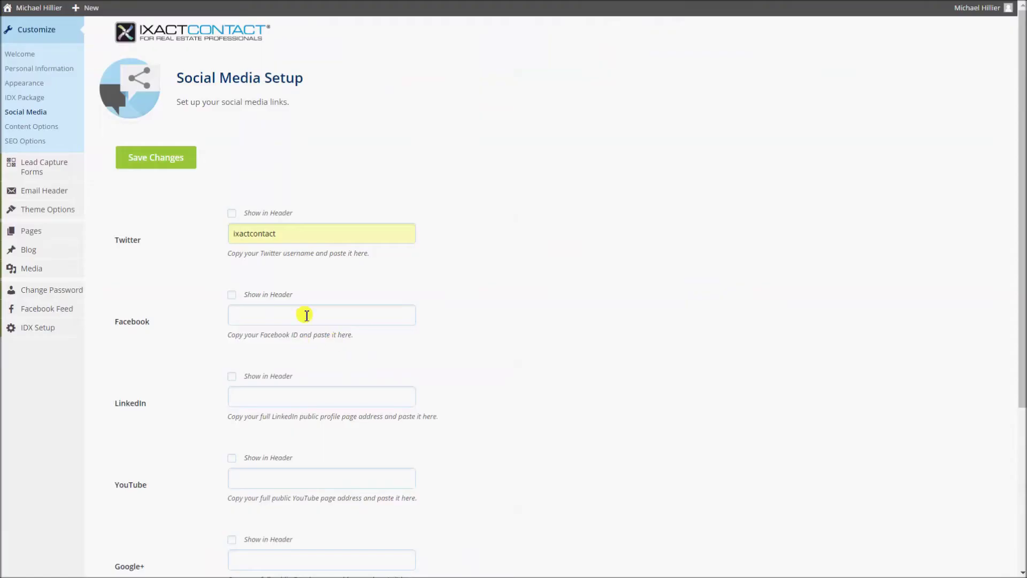
Enter IXACTContact as the Facebook ID, correcting a typo, and return to the browser.
left_click(312, 317)
type("IXACTCX")
key("BackSpace")
type("ontact")
key("alt+Tab")
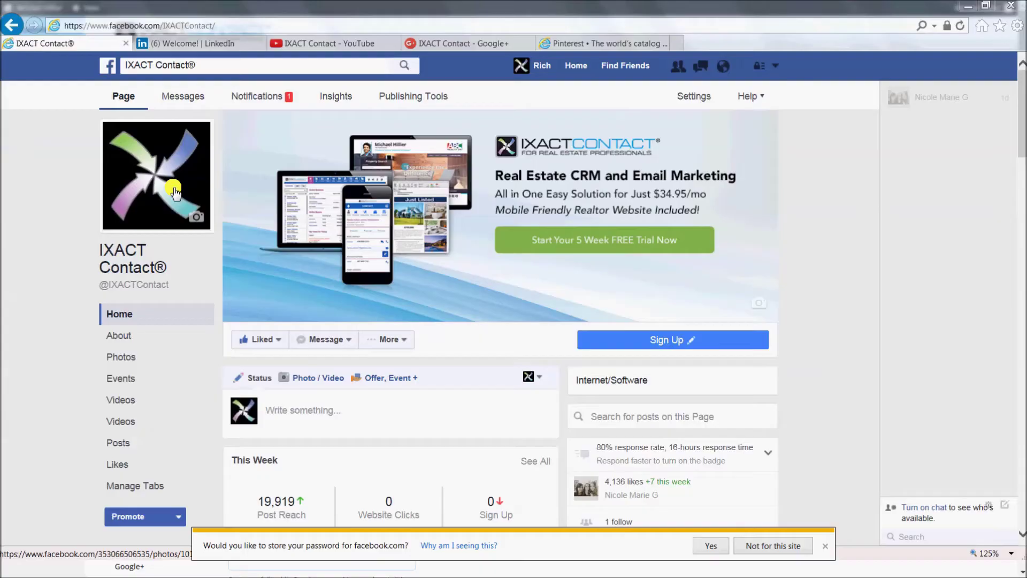
Open the LinkedIn public profile settings and copy the public profile address.
left_click(204, 43)
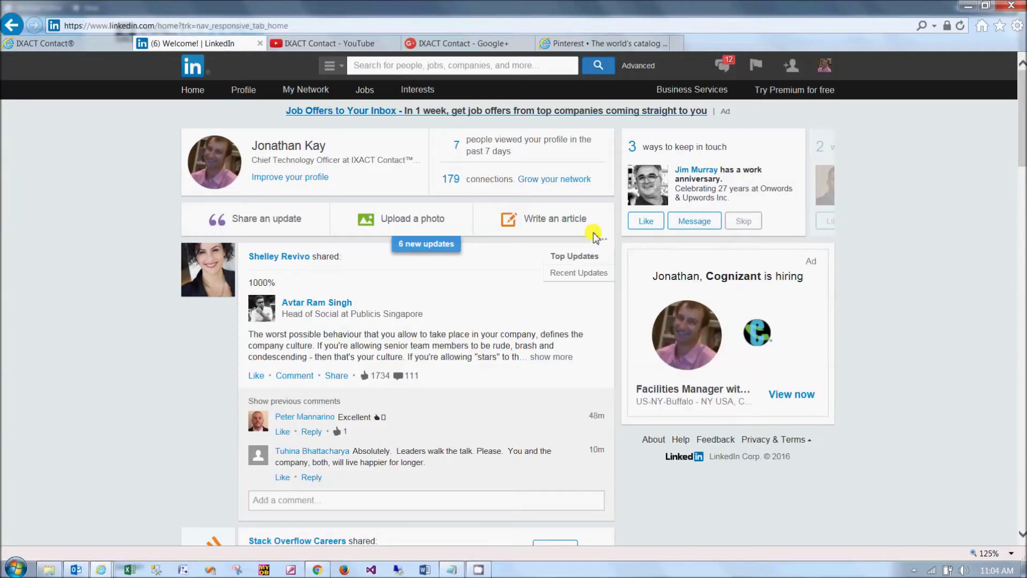
mouse_move(245, 90)
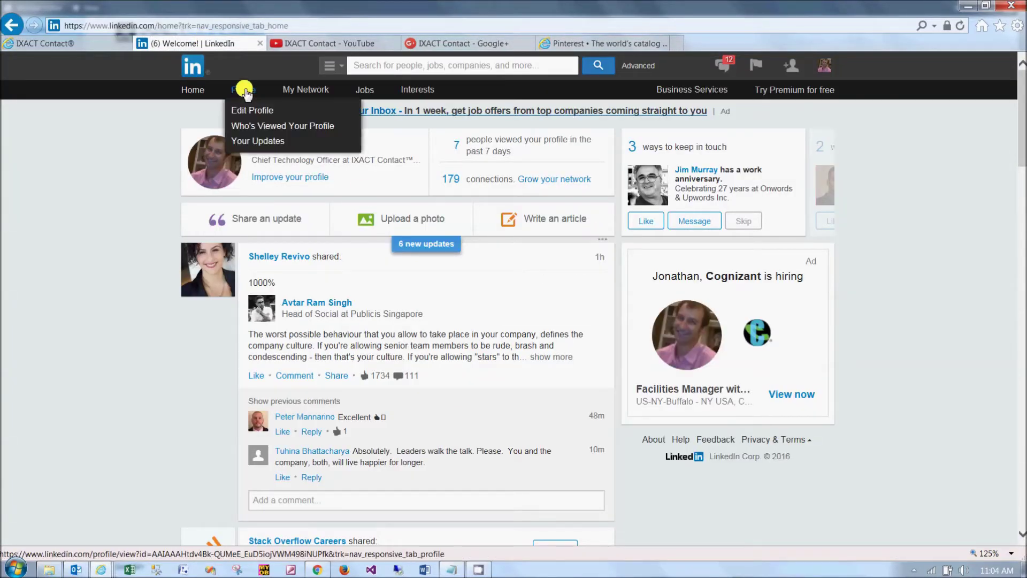
left_click(245, 91)
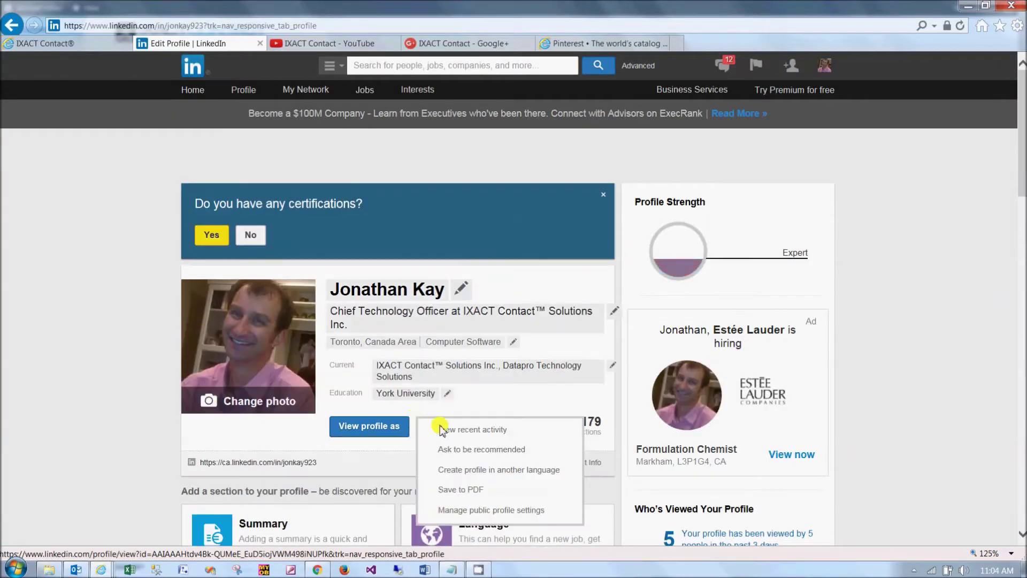
left_click(418, 426)
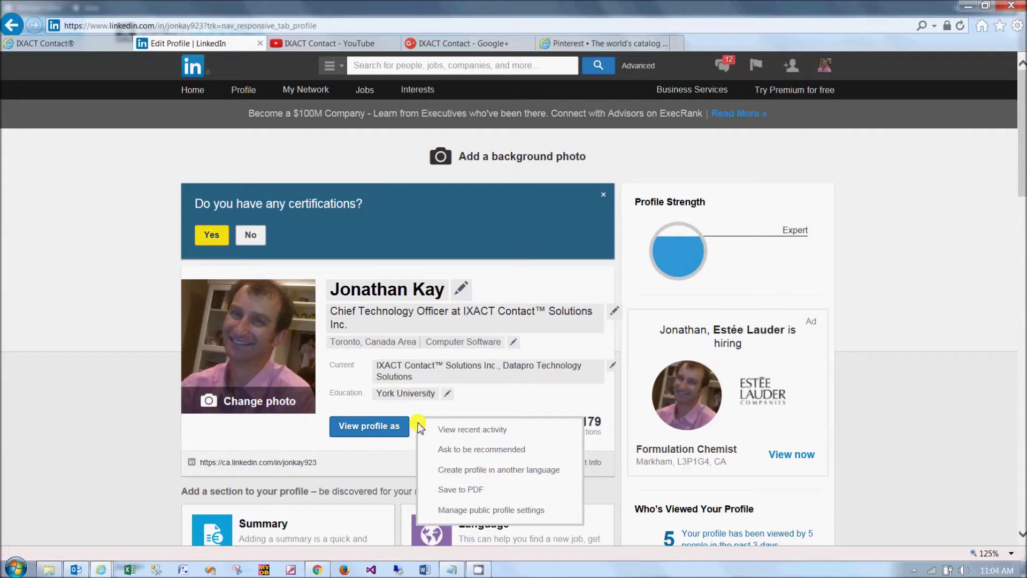
left_click(466, 512)
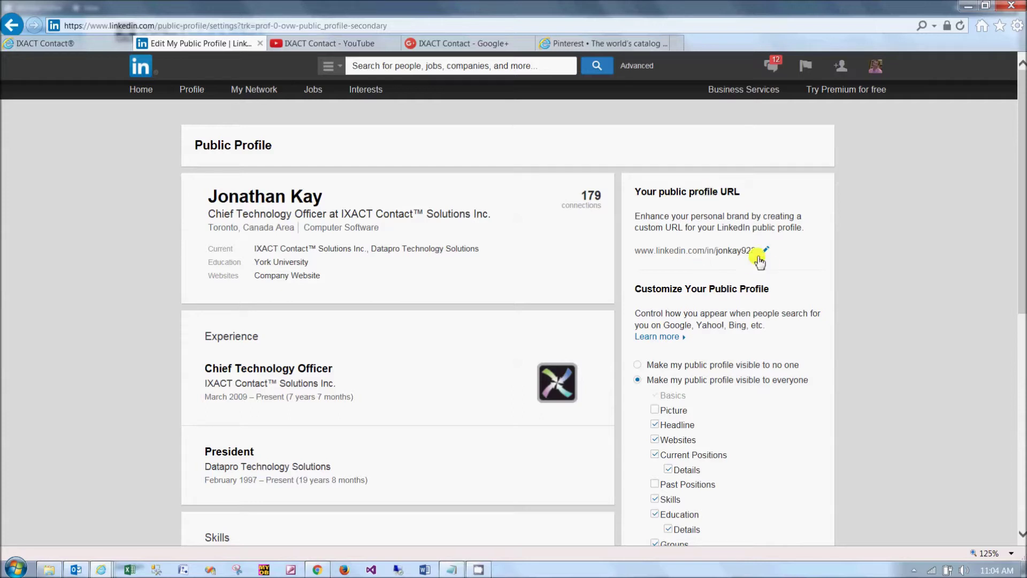
left_click_drag(755, 250, 661, 253)
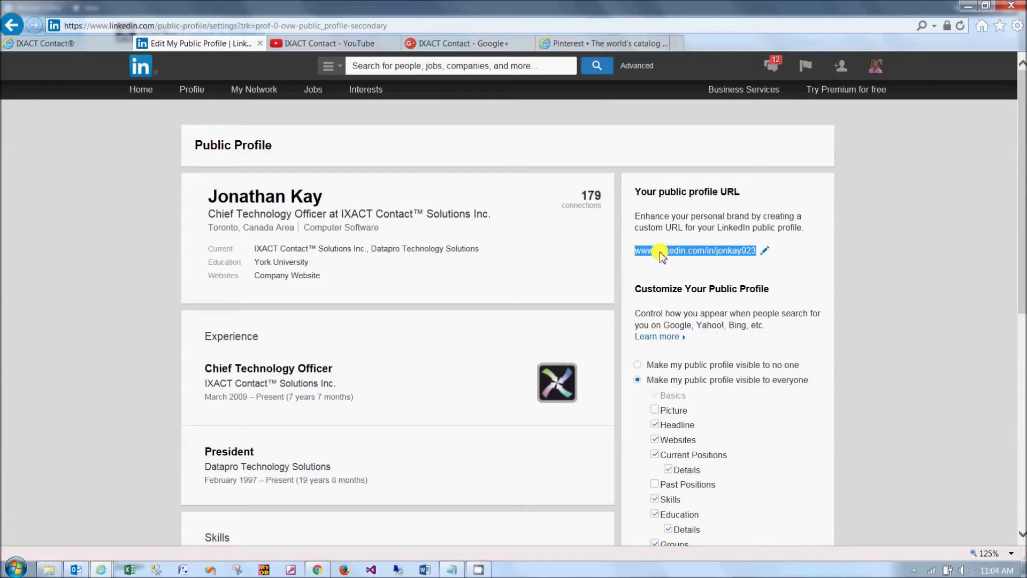
right_click(661, 255)
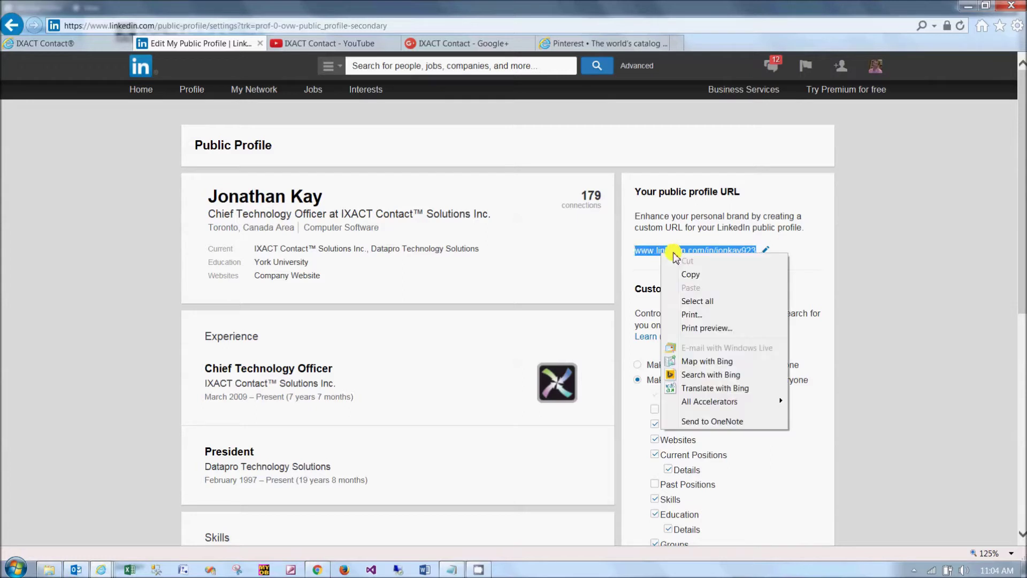
left_click(705, 275)
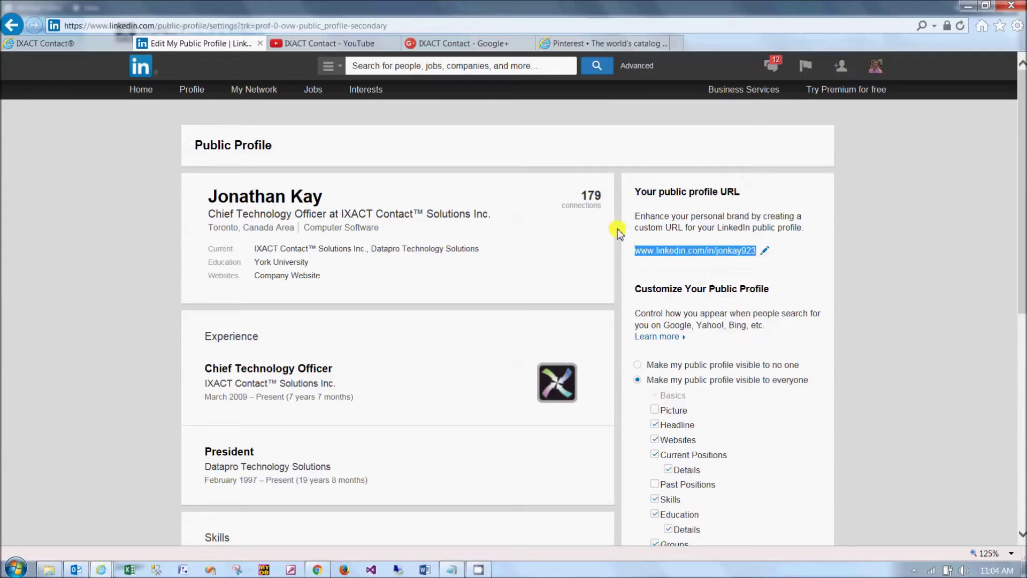
Load the copied profile address in a new tab and select its full web address.
left_click(678, 43)
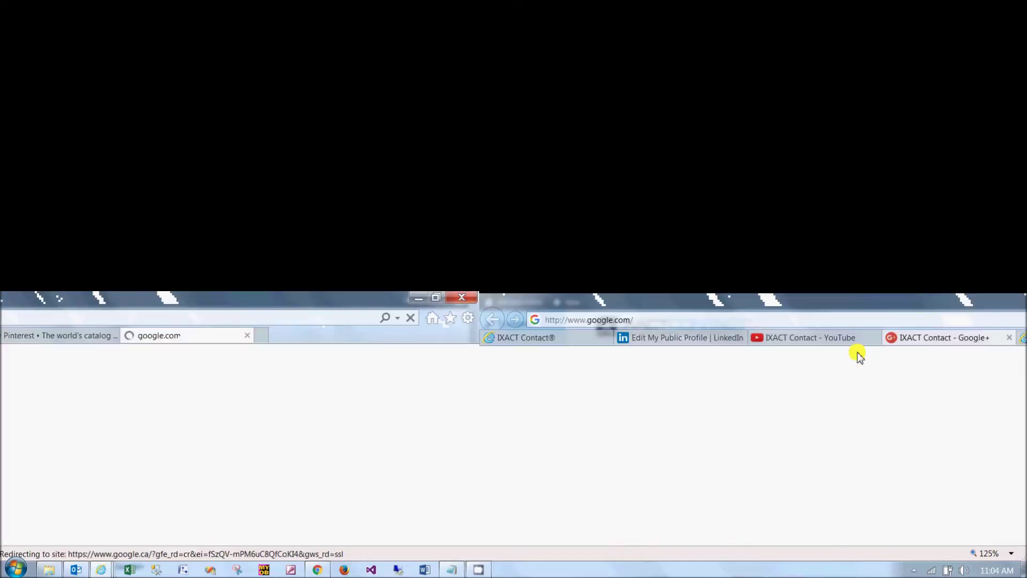
left_click(340, 24)
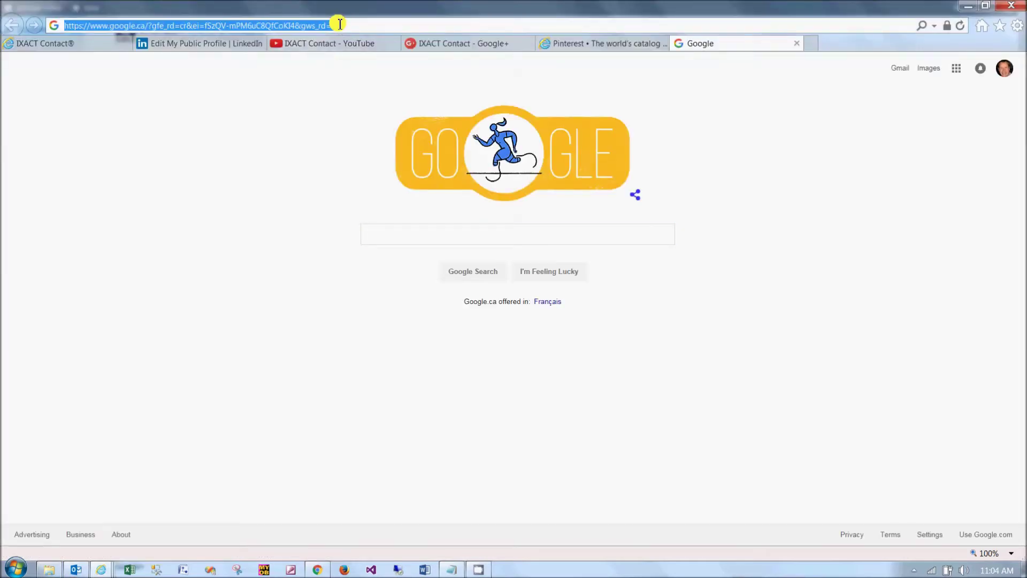
key("ctrl+v")
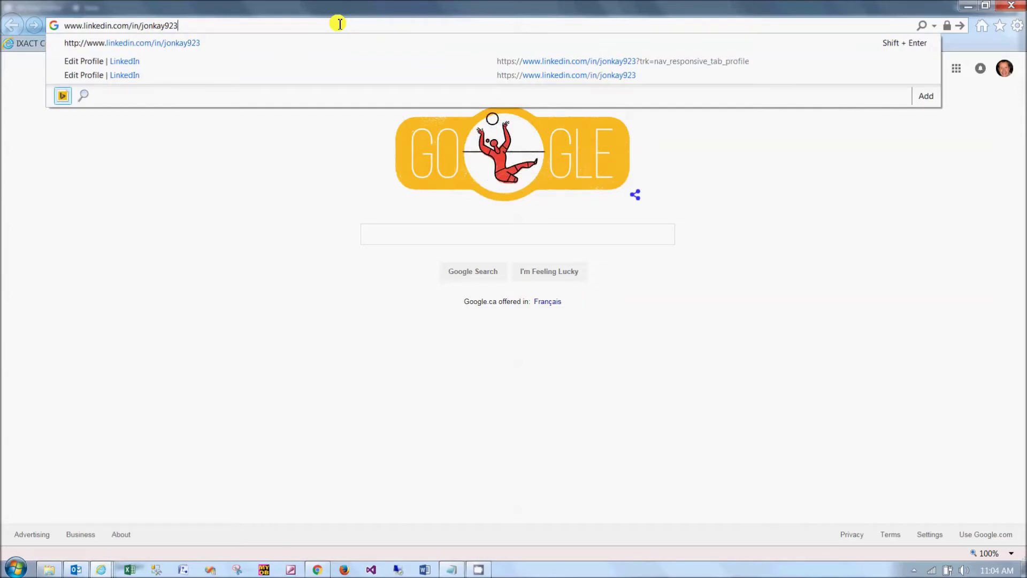
key("Return")
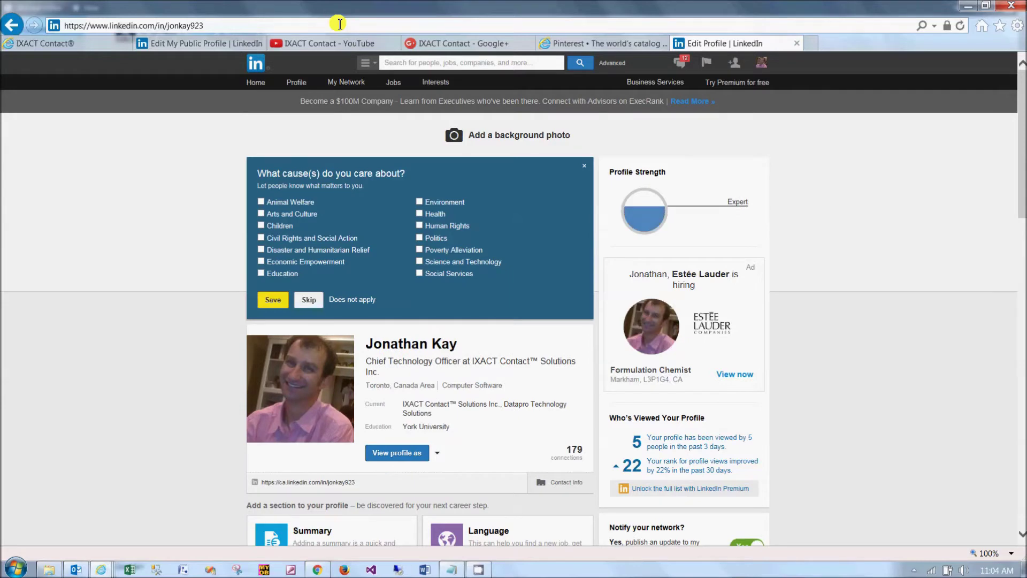
left_click(255, 27)
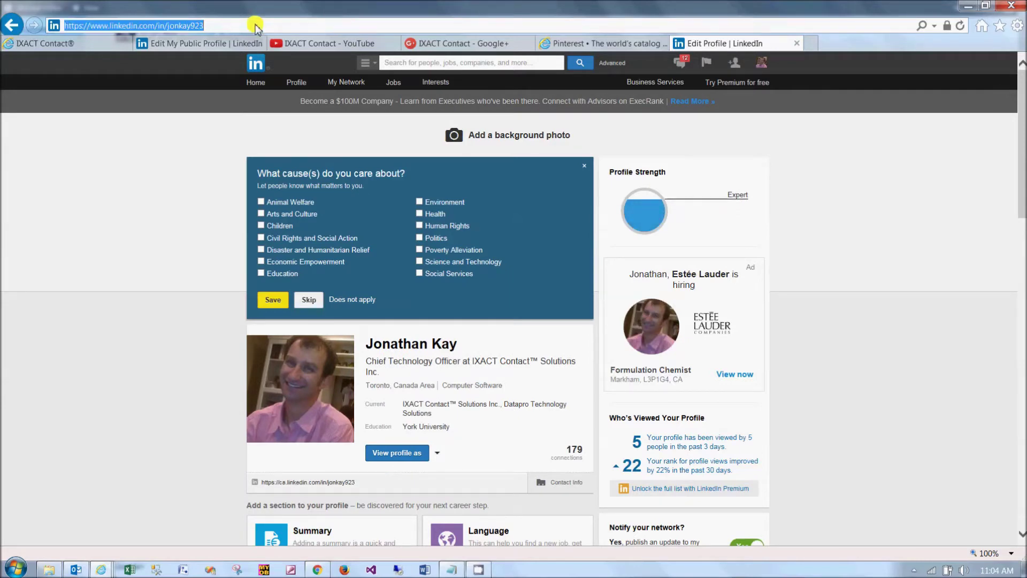
key("alt+Tab")
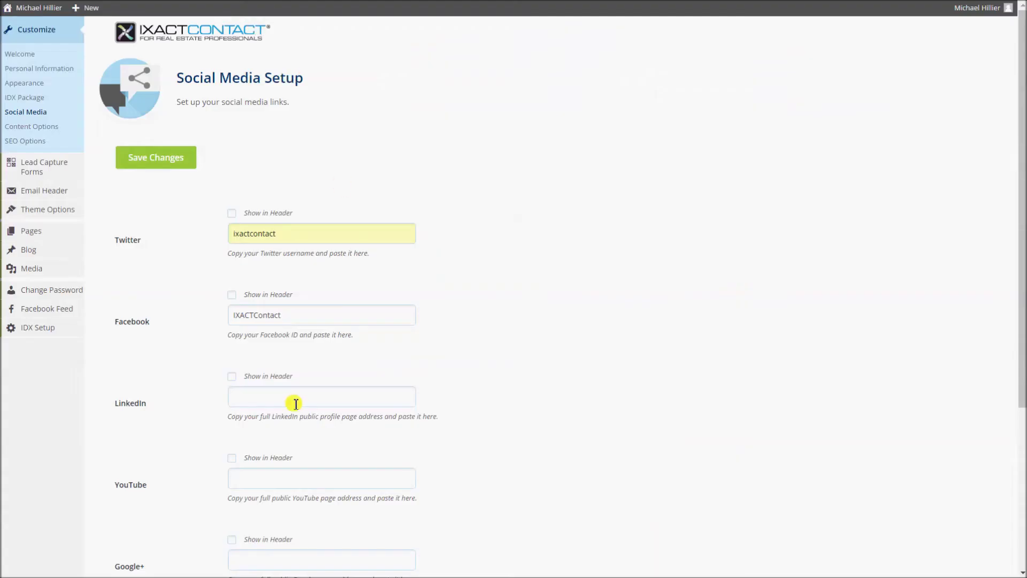
Paste the full LinkedIn public profile address into the LinkedIn field, then return to the browser.
right_click(295, 399)
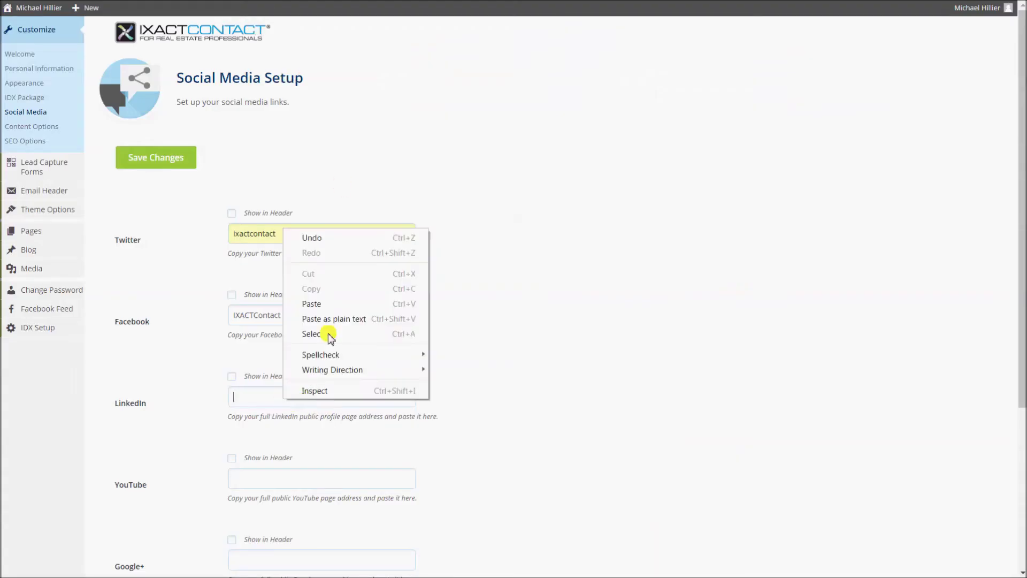
left_click(328, 304)
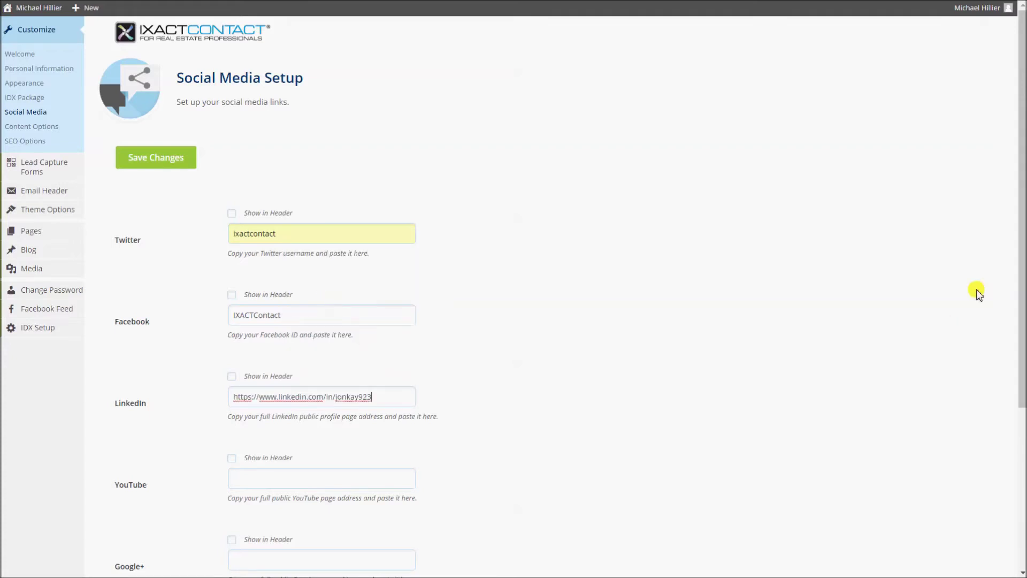
left_click_drag(1020, 267, 1019, 334)
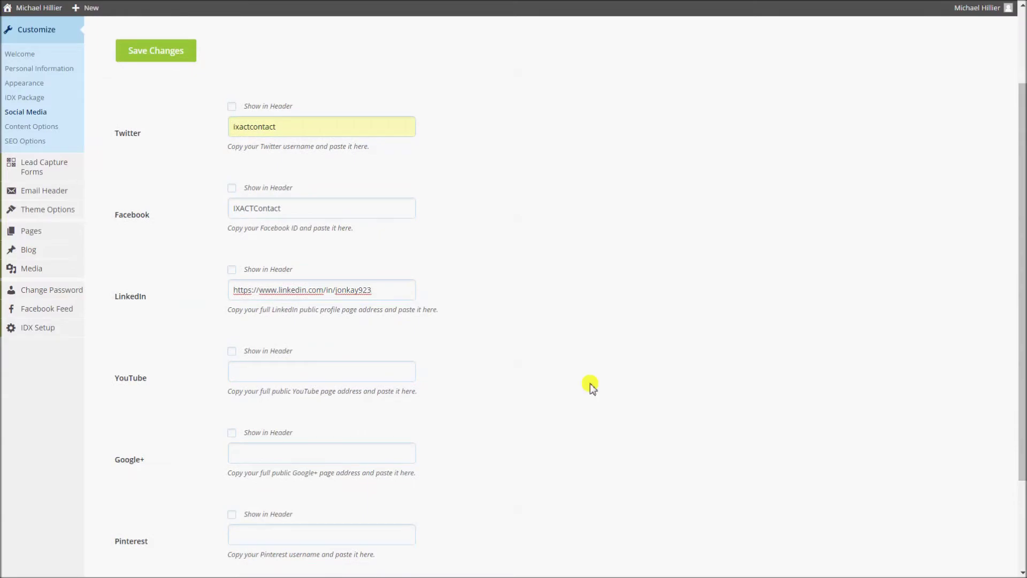
key("alt+Tab")
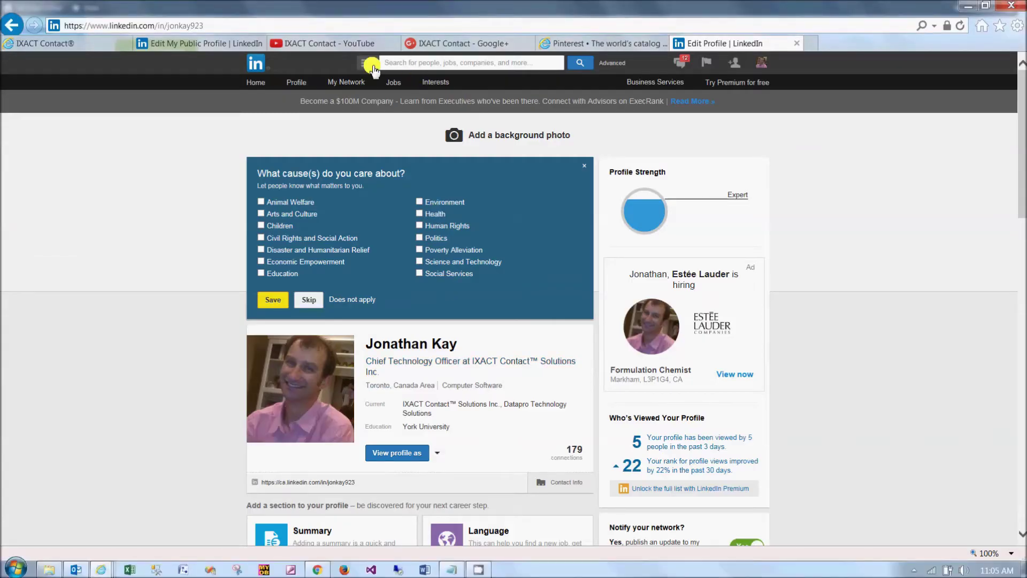
Open the IXACT Contact YouTube channel page and select its web address.
left_click(337, 45)
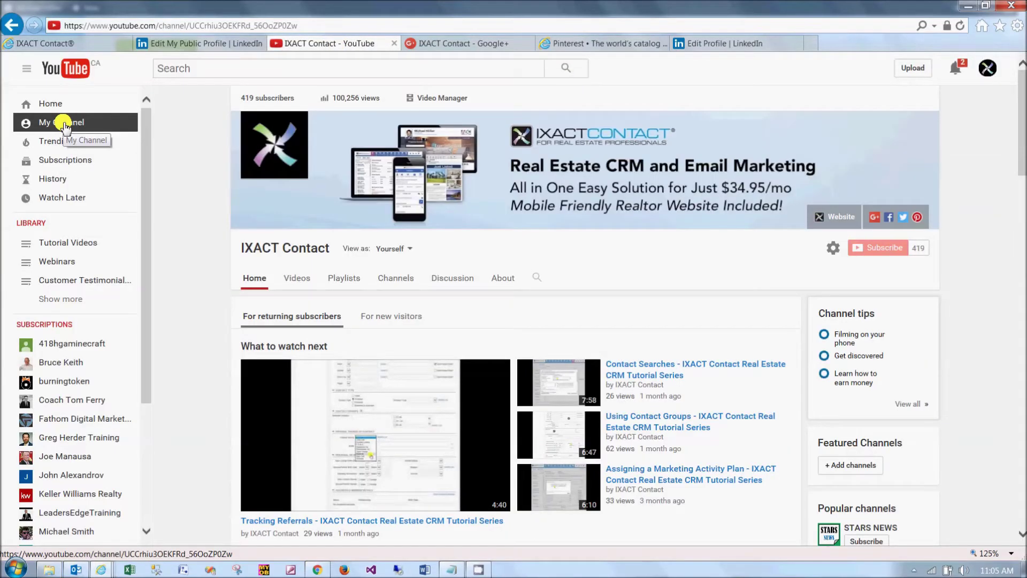
left_click(63, 125)
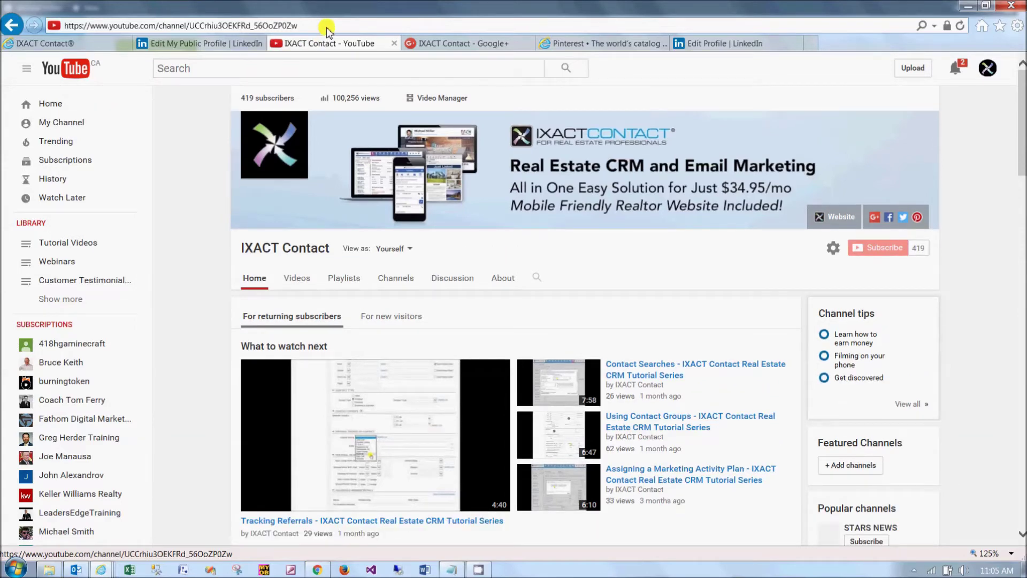
left_click(327, 27)
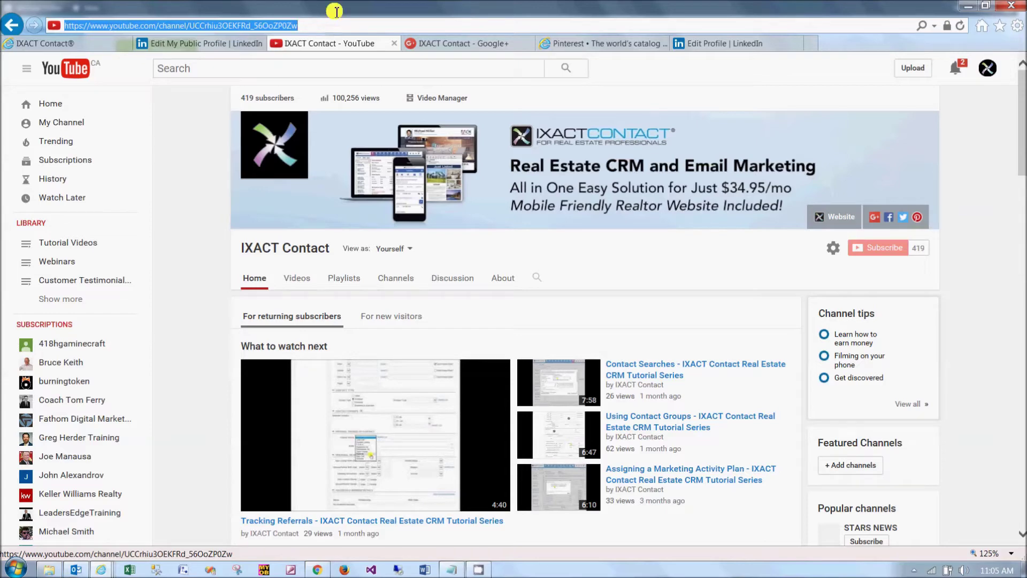
key("alt+Tab")
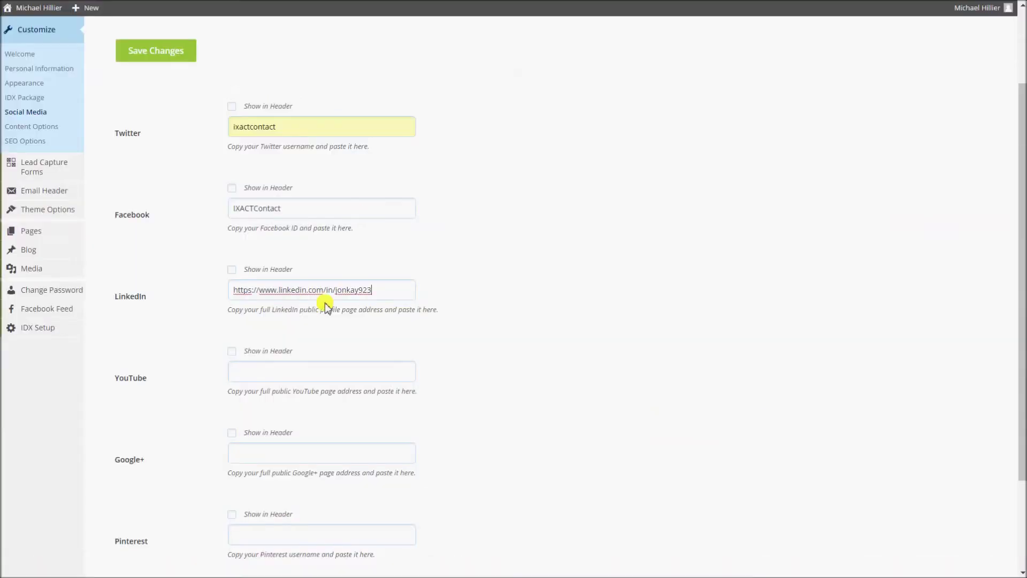
Paste the channel address into the YouTube field and select the Google+ page address.
left_click(280, 376)
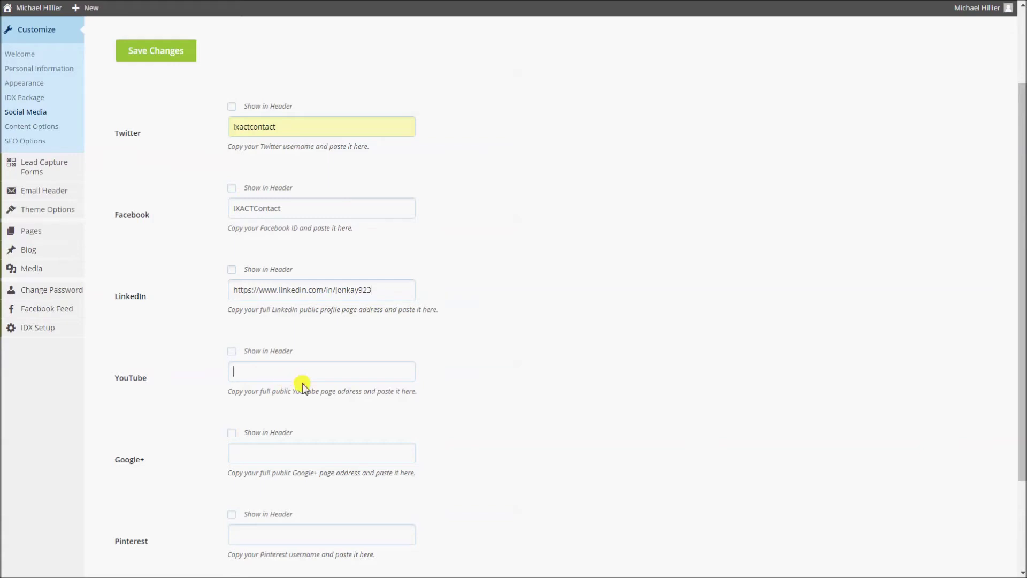
key("ctrl+v")
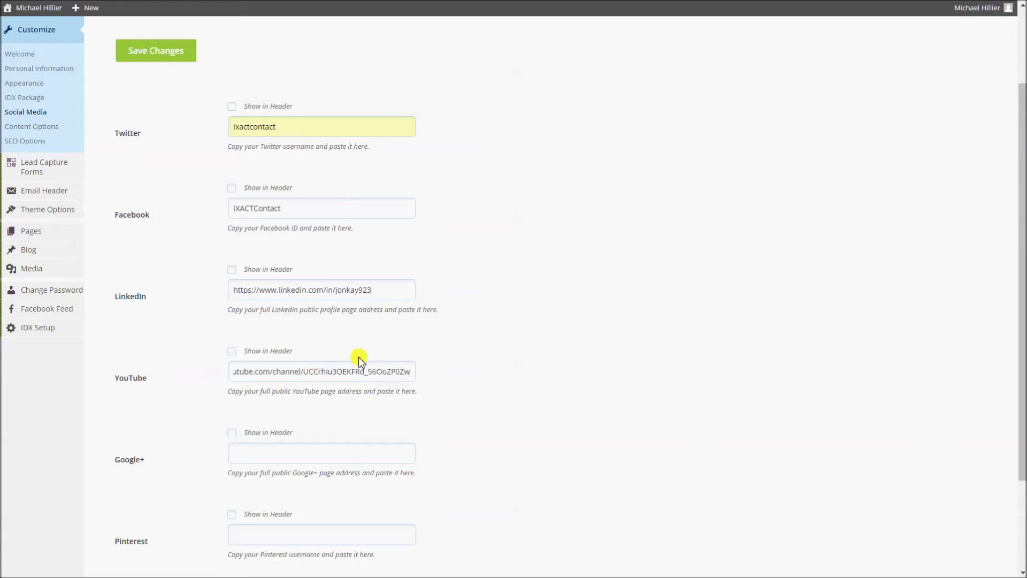
key("alt+Tab")
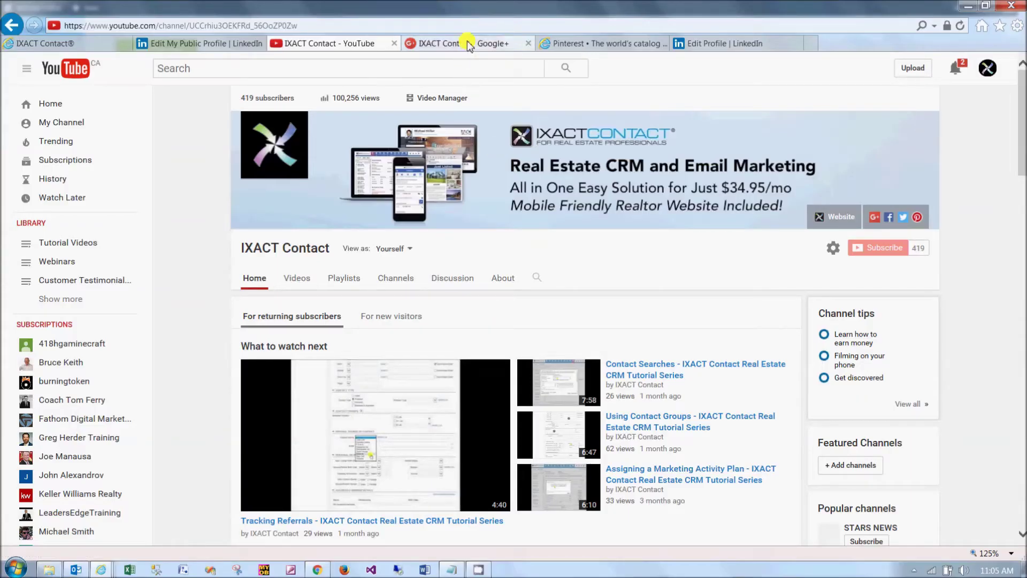
left_click(462, 43)
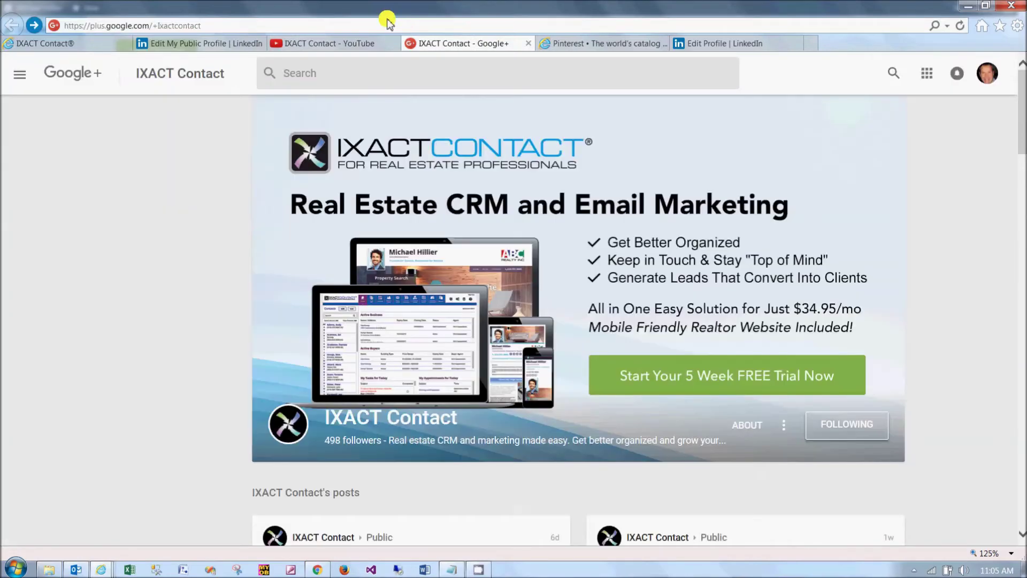
left_click(383, 22)
key("ctrl+c")
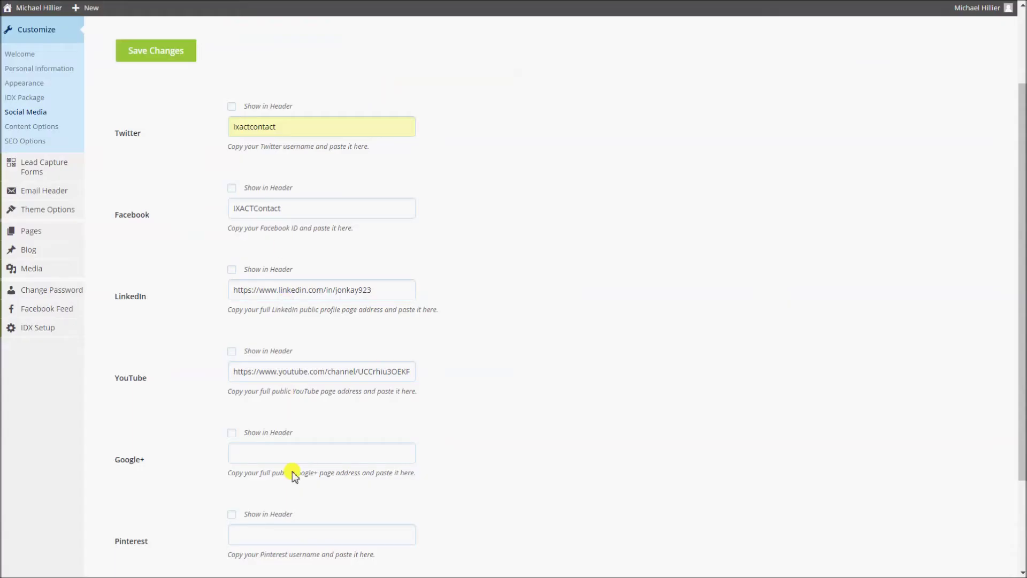
left_click(311, 453)
key("ctrl+v")
left_click(1022, 541)
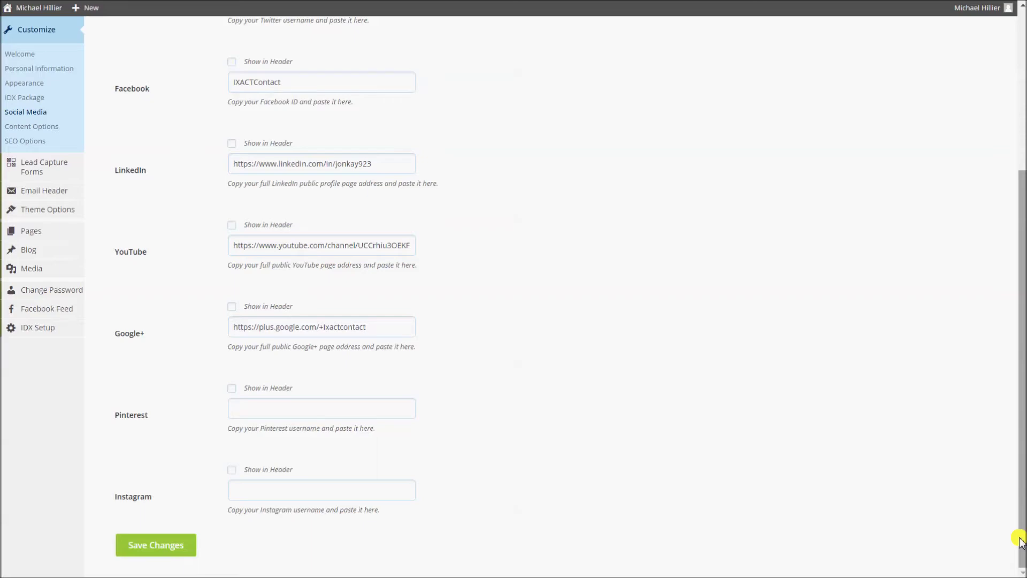
key("alt+Tab")
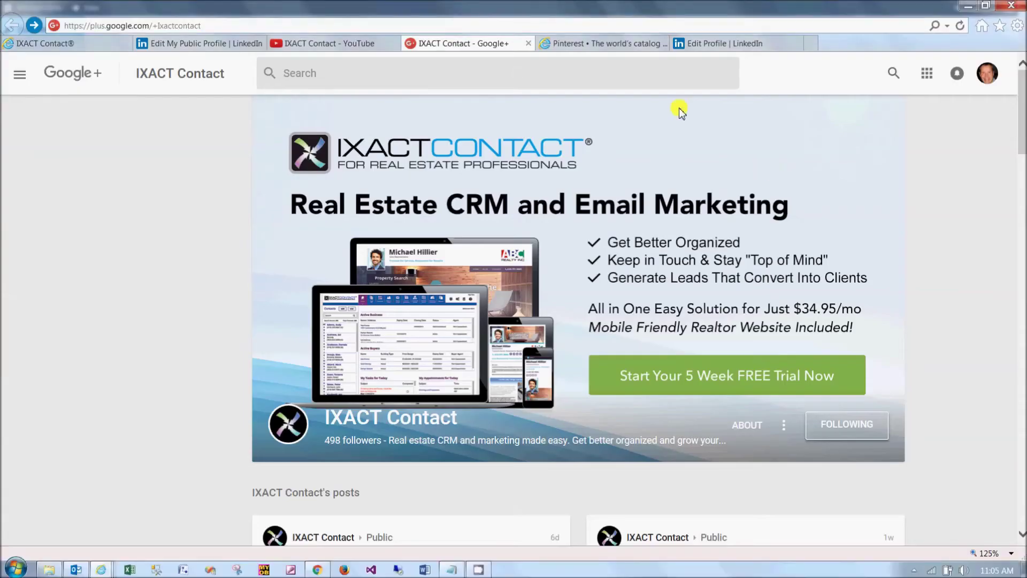
Open the Pinterest profile's edit form and select the account username.
left_click(618, 47)
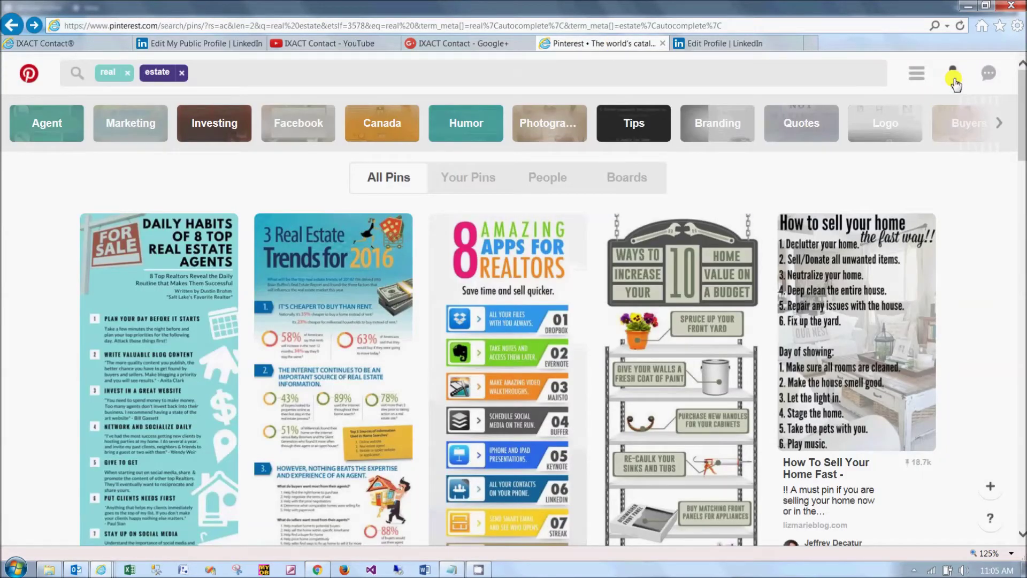
left_click(954, 79)
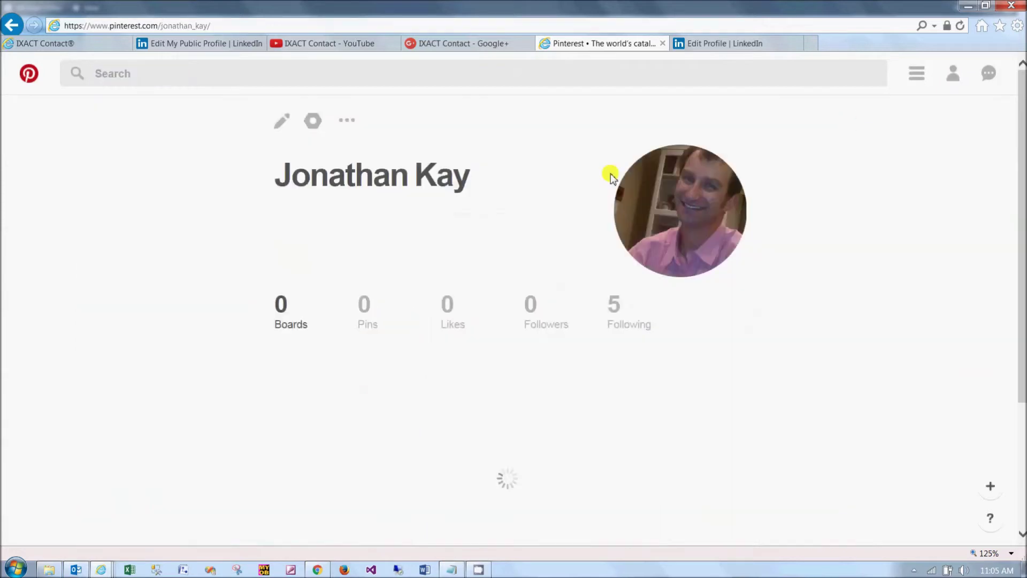
left_click(281, 130)
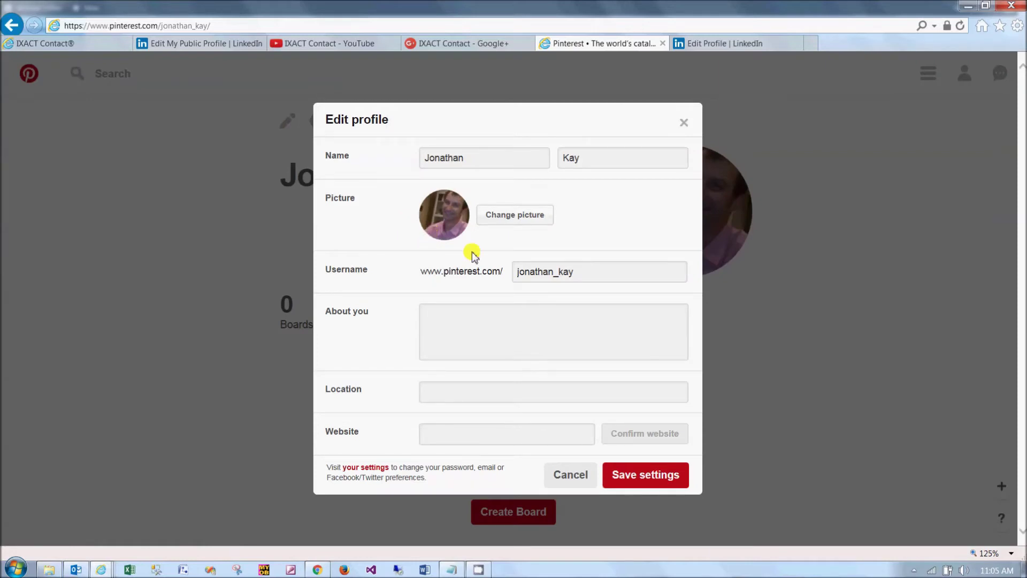
left_click(593, 276)
left_click_drag(594, 276, 461, 268)
key("ctrl+c")
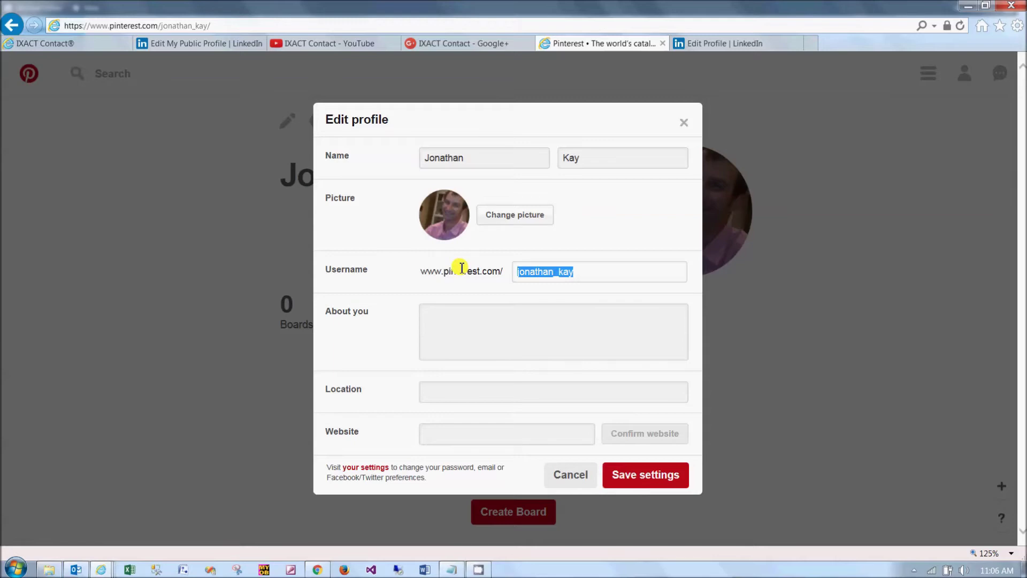
Return to the website's Social Media Setup page with the Pinterest field ready for input.
key("alt+Tab")
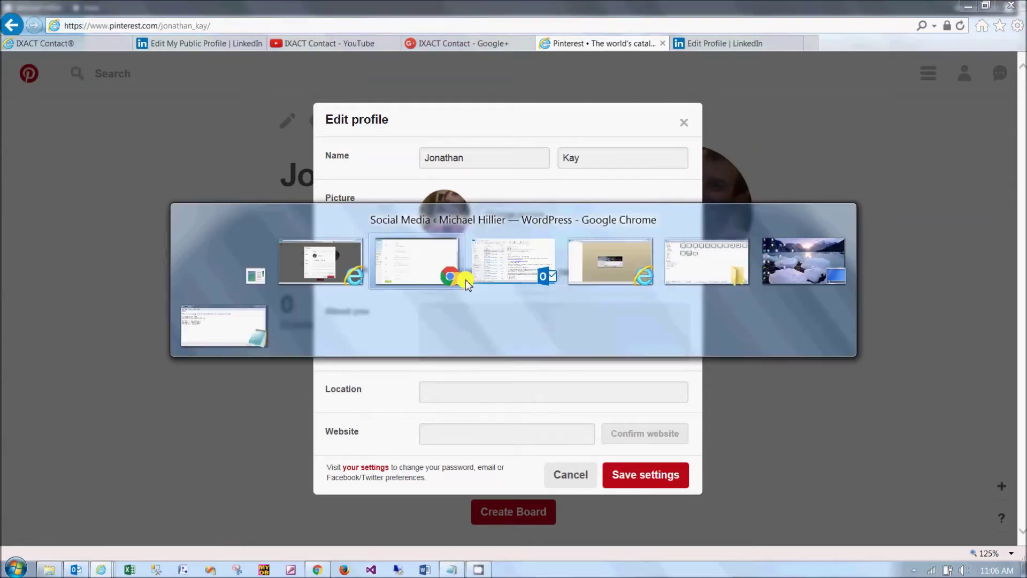
left_click(466, 283)
left_click(319, 415)
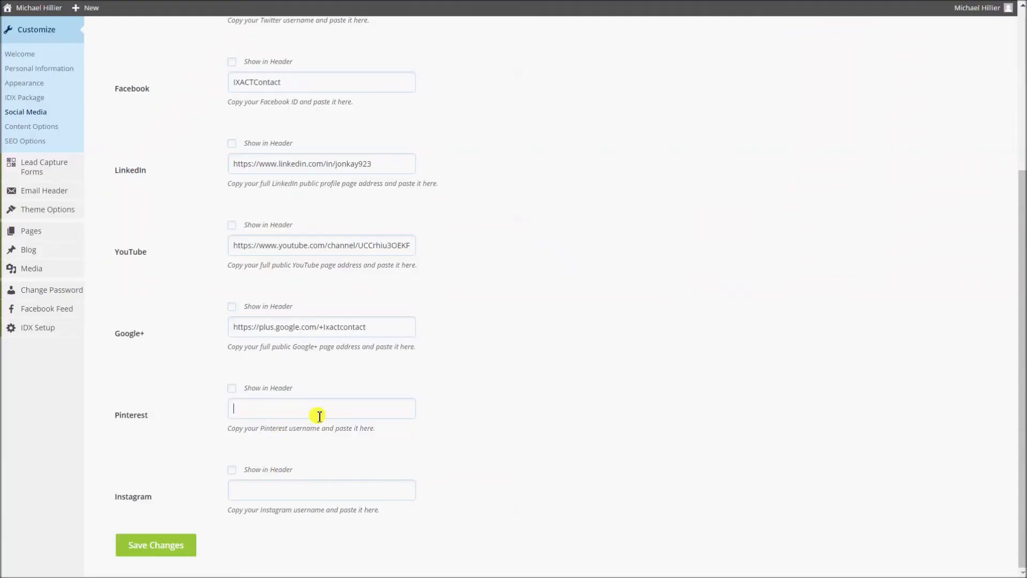
Paste the Pinterest username, then enter the Instagram username from the saved notes.
key("ctrl+v")
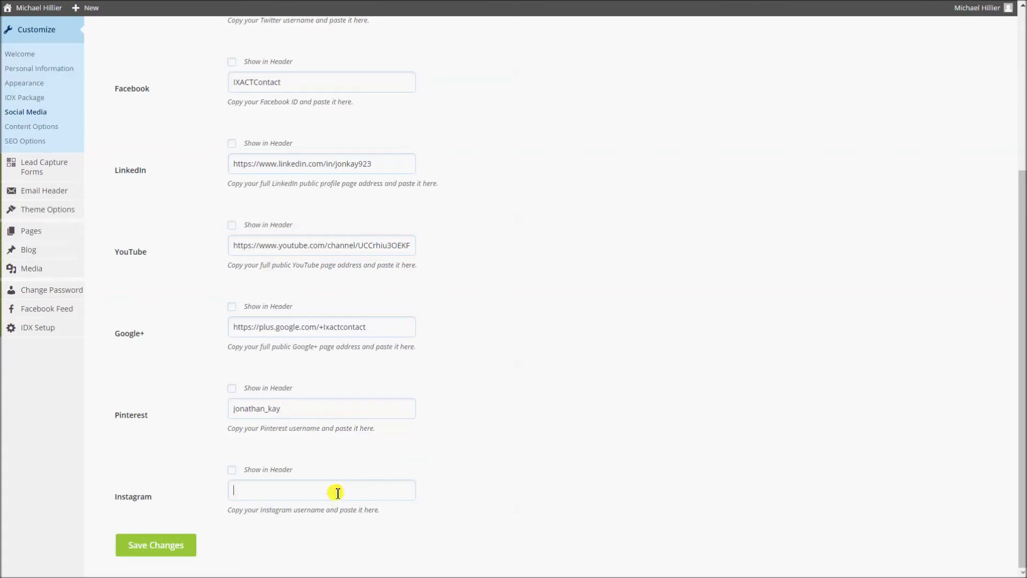
key("alt+Tab")
key("alt+Tab")
key("alt+Tab")
key("alt+Tab")
key("alt+Tab")
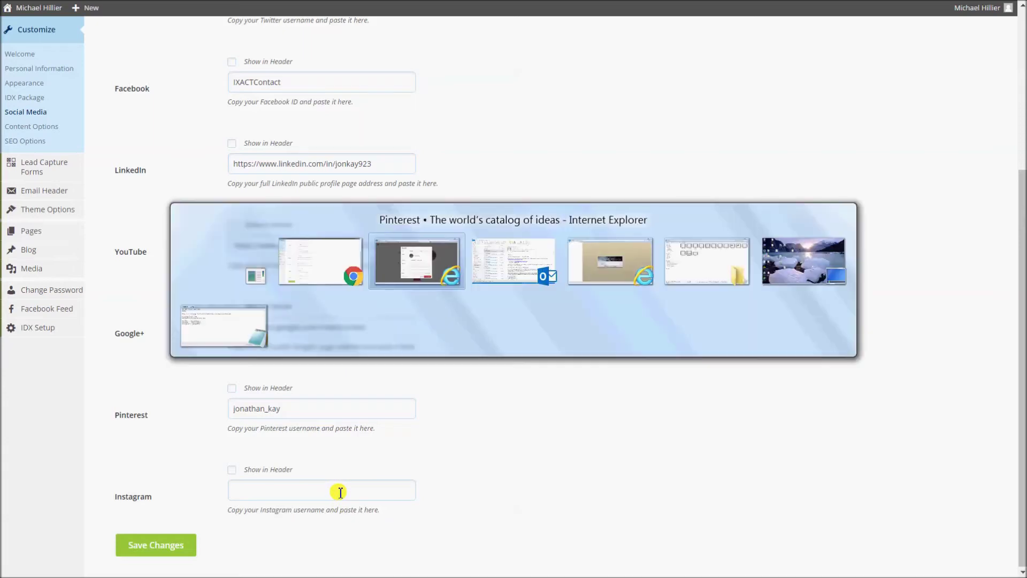
key("alt+Tab")
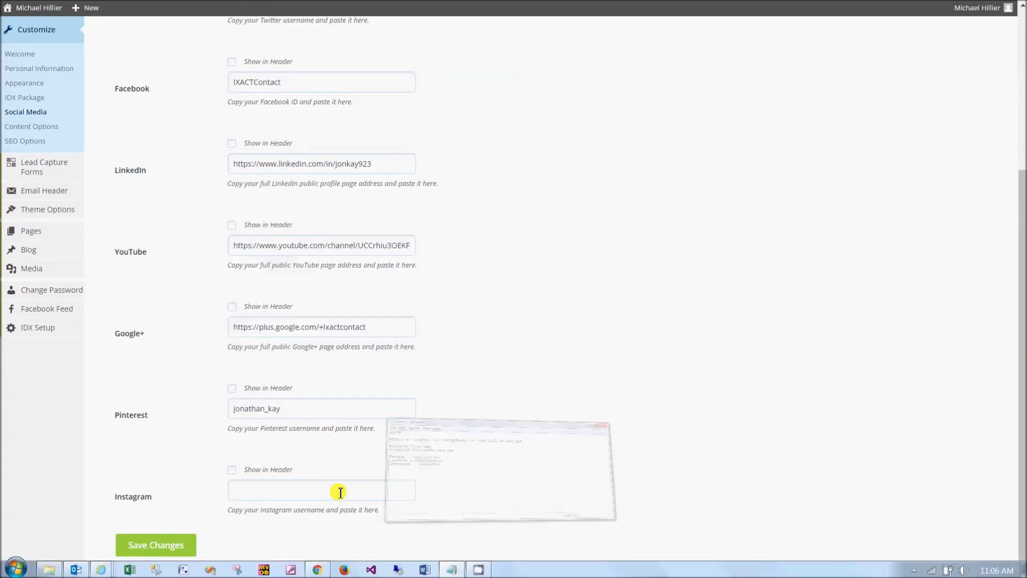
key("alt+Tab")
key("alt+Tab")
key("alt+Tab")
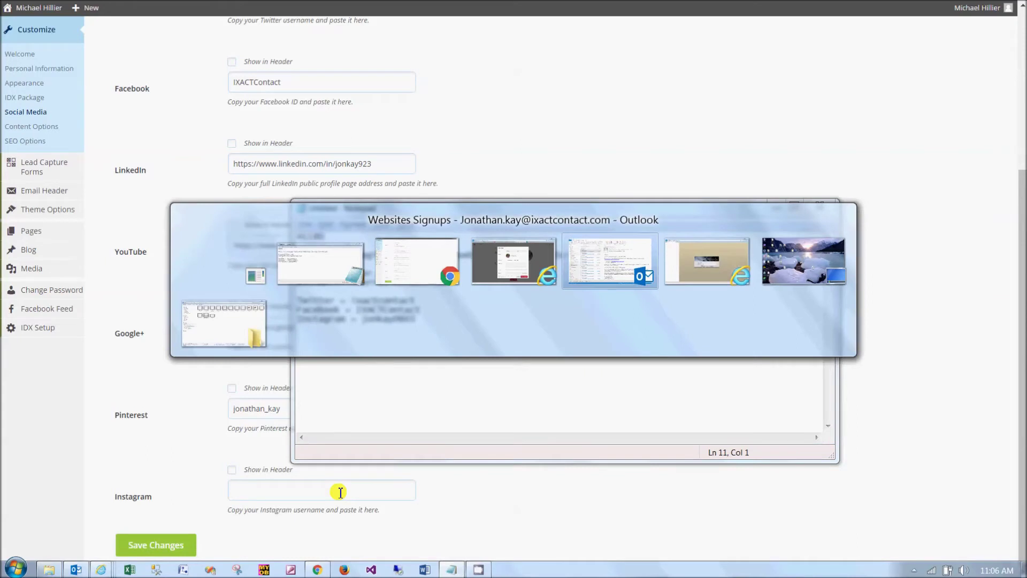
key("alt+Tab")
key("alt+Tab")
key("alt+Tab")
key("alt+Tab")
key("alt+Tab")
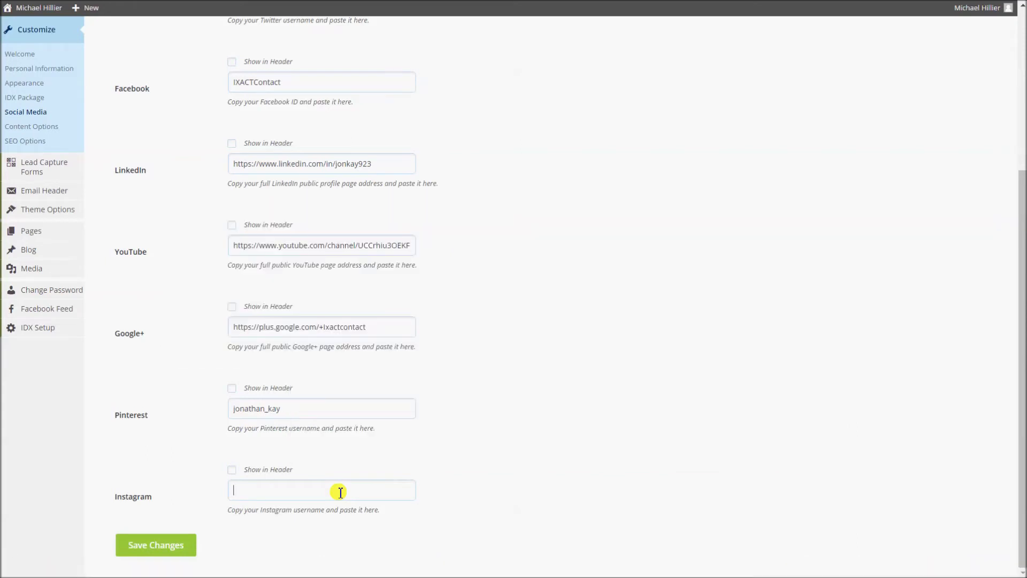
type("jonkay0603")
Enable Show in Header for Twitter, Facebook, LinkedIn and YouTube, with Google+ left unticked.
left_click_drag(1023, 362, 1023, 261)
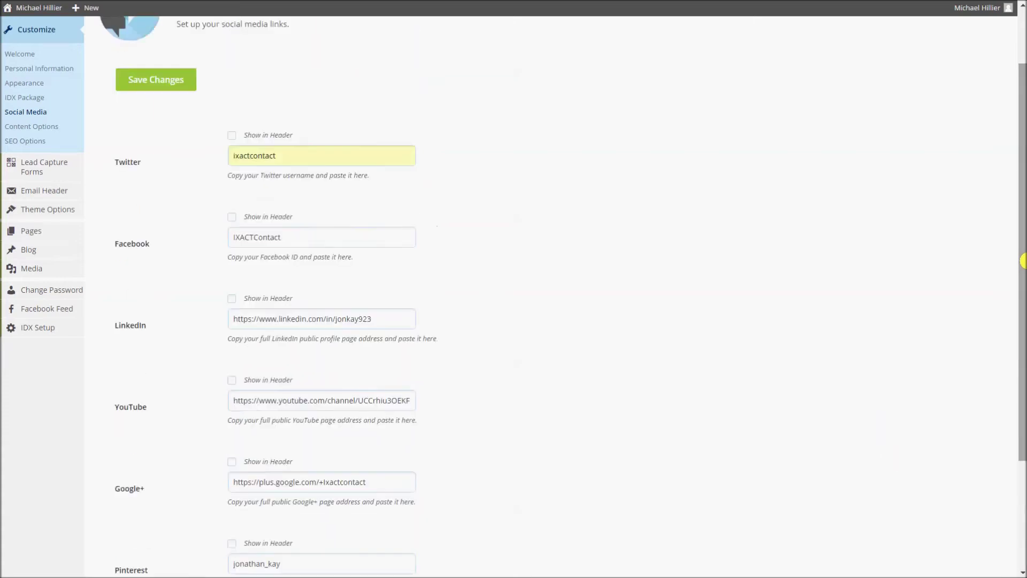
left_click(232, 135)
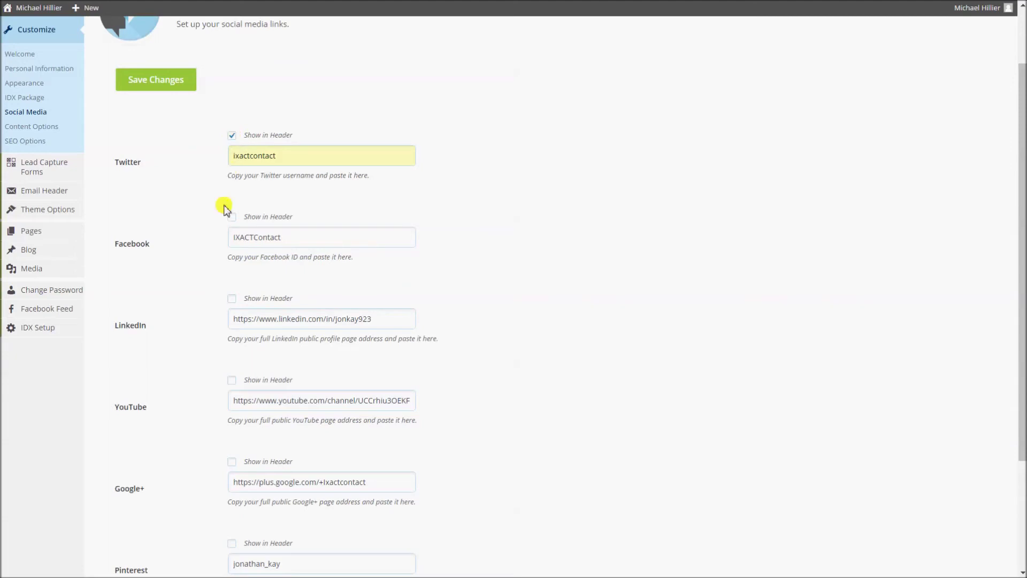
left_click(232, 300)
left_click(232, 382)
left_click(233, 464)
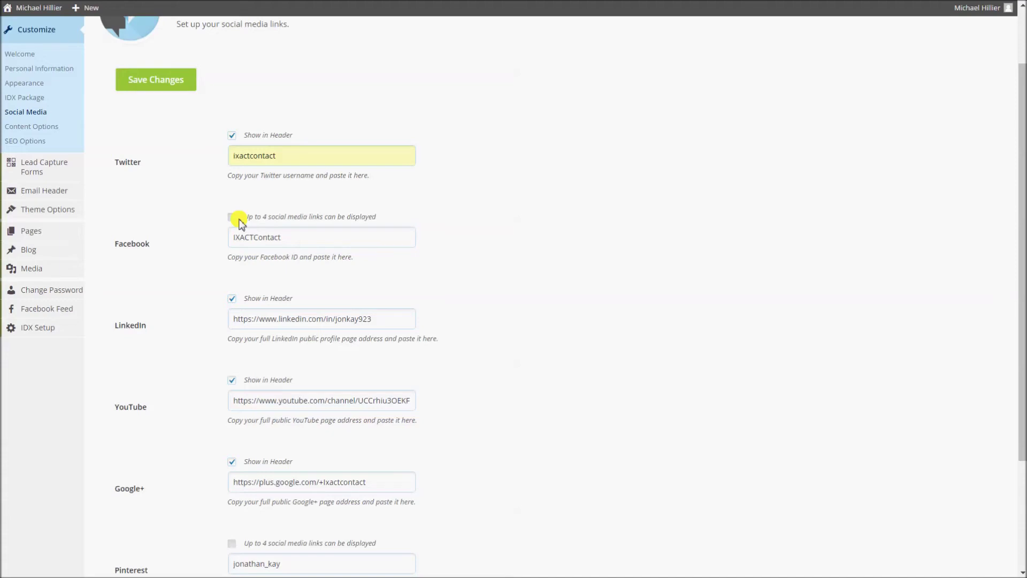
scroll(239, 224, "up", 2)
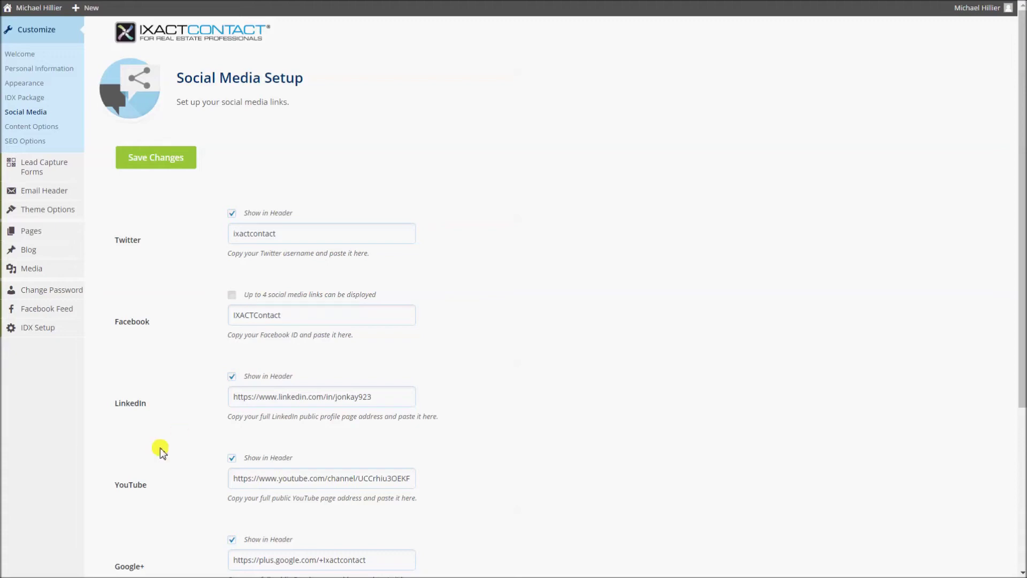
left_click(233, 540)
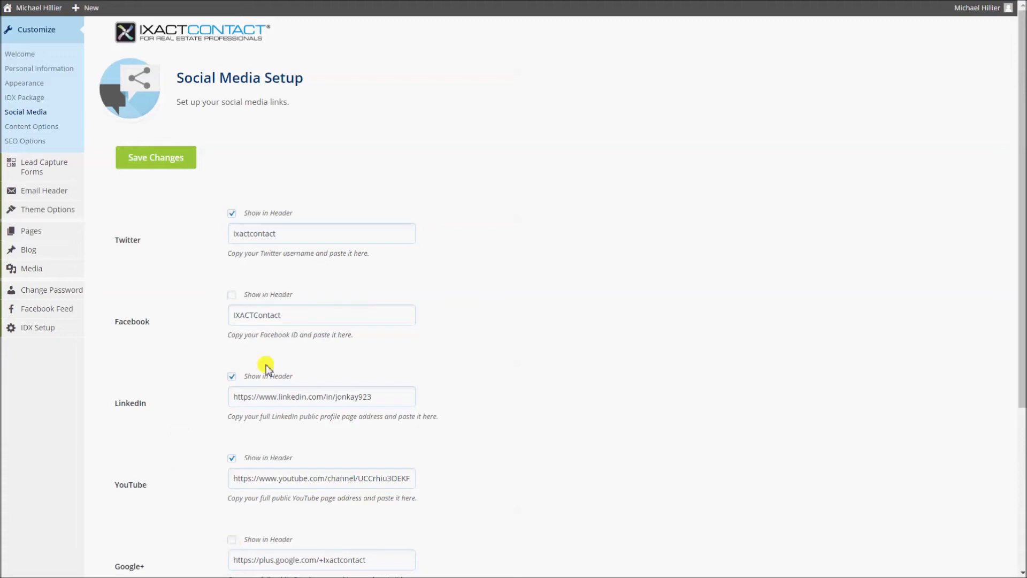
left_click(233, 295)
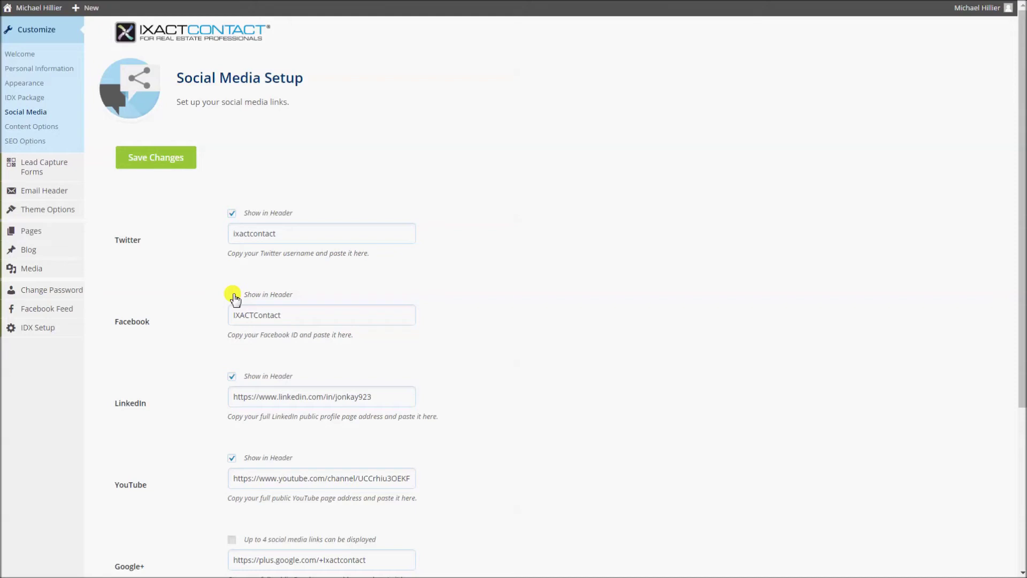
Save the social media settings and visit the live agent website.
left_click(155, 160)
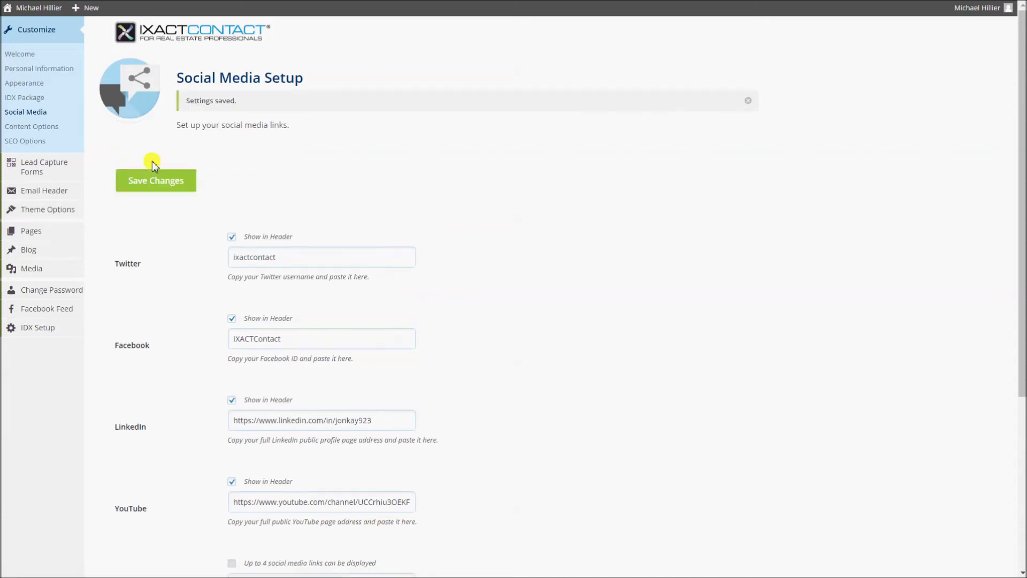
left_click(40, 9)
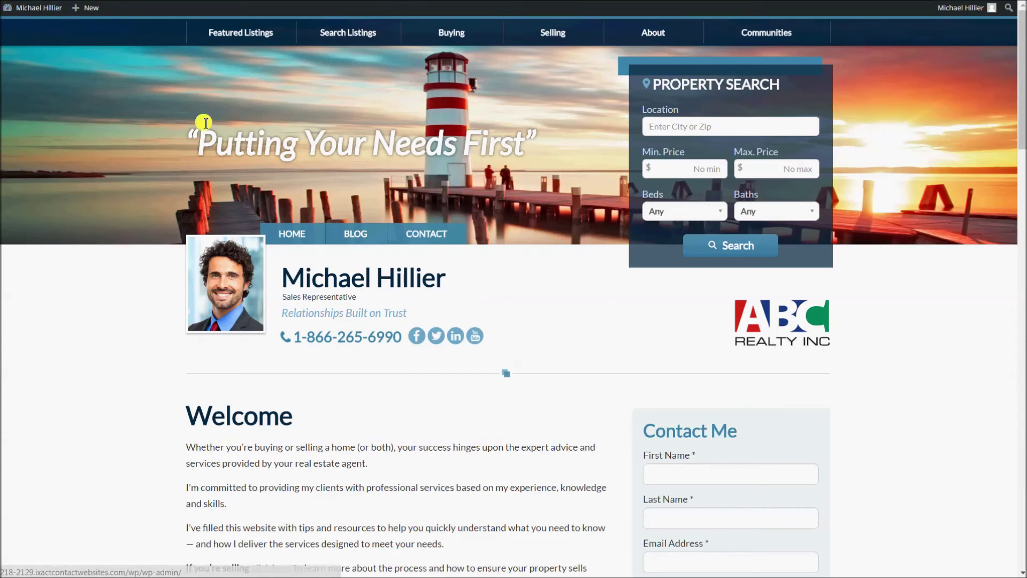
Check that the header's Facebook icon opens the IXACT Contact Facebook page, then go back to the agent website.
left_click(416, 344)
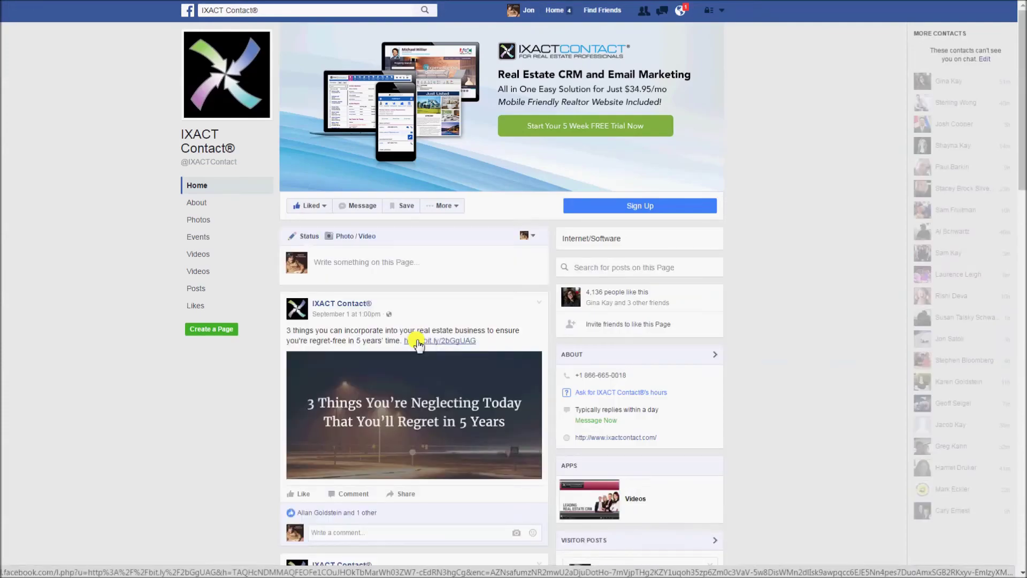
key("F11")
left_click(248, 5)
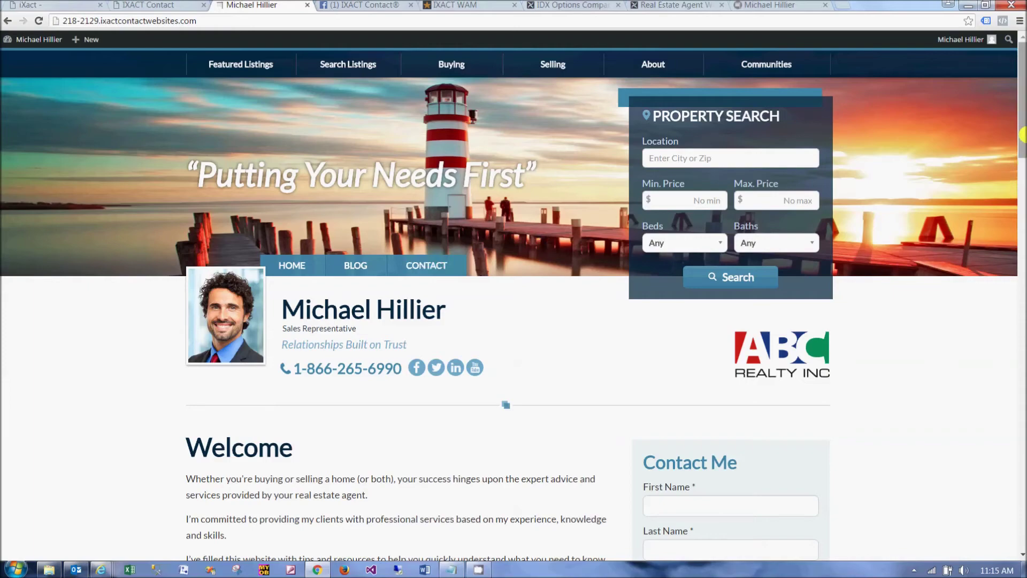
Scroll the live site, then open the Agent Website Control Panel from the admin bar site name.
left_click_drag(1021, 134, 1021, 252)
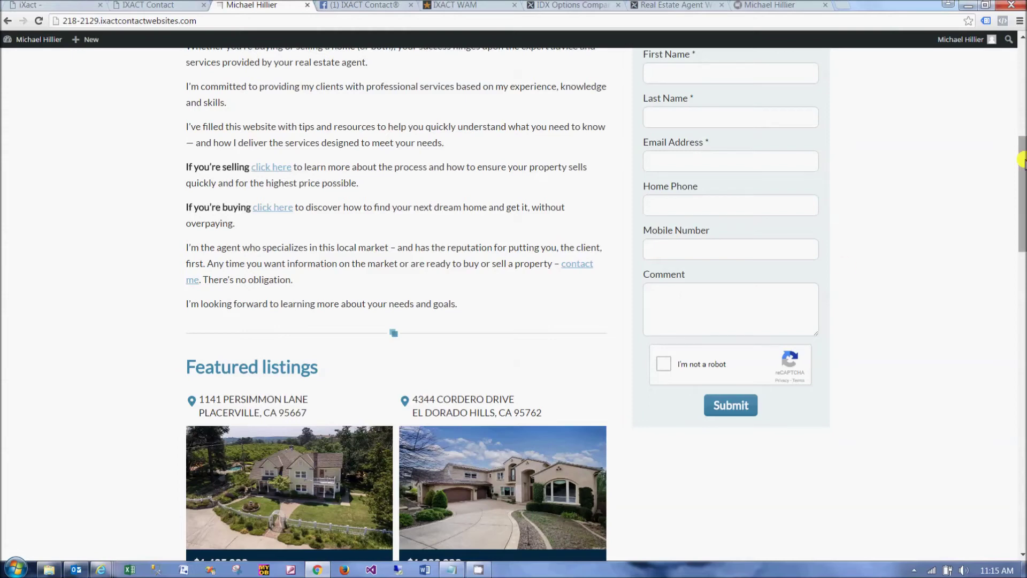
left_click_drag(1022, 155, 1022, 41)
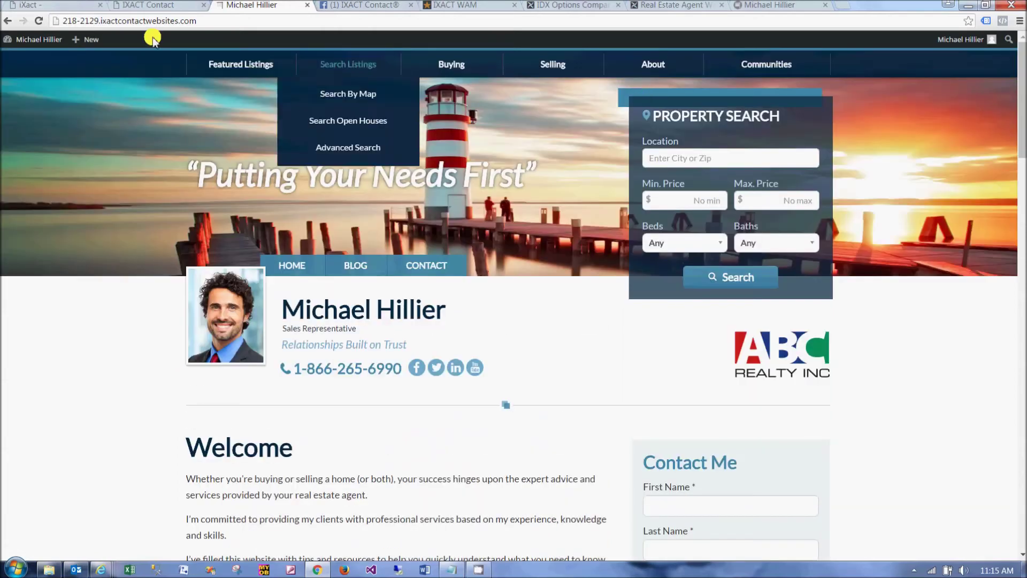
mouse_move(34, 41)
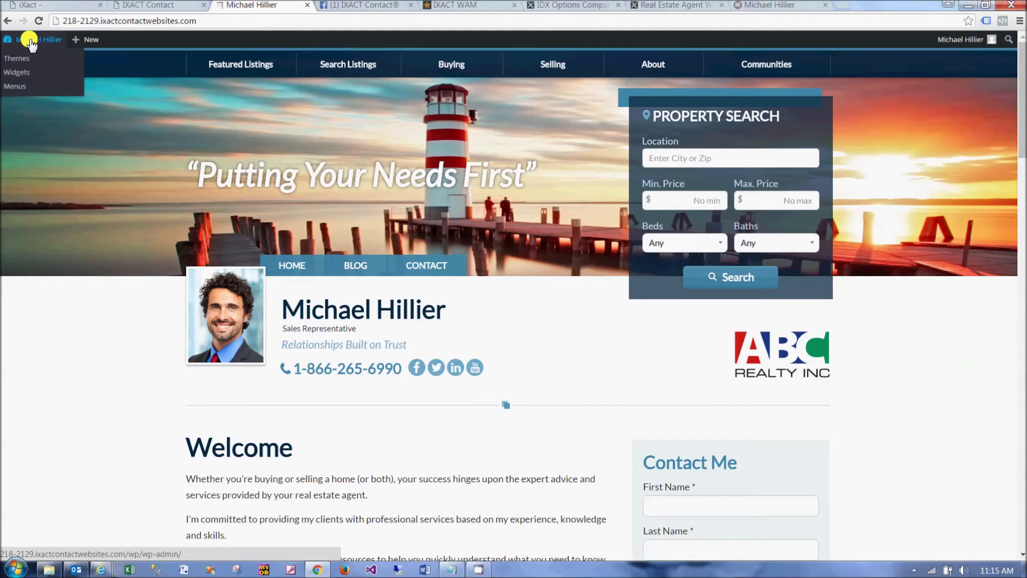
left_click(30, 42)
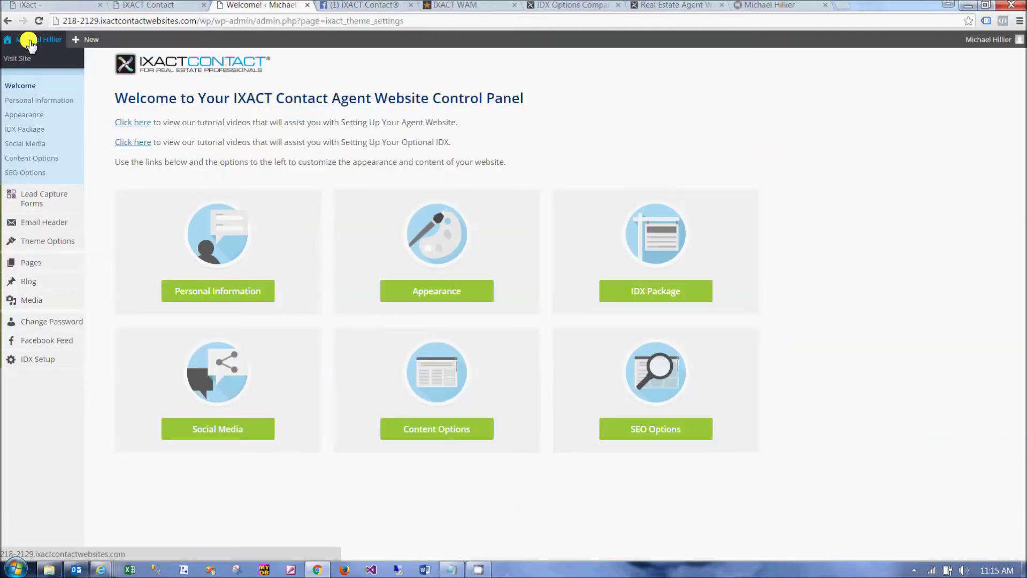
Go full screen and open Theme Options > Widgets.
key("F11")
mouse_move(56, 211)
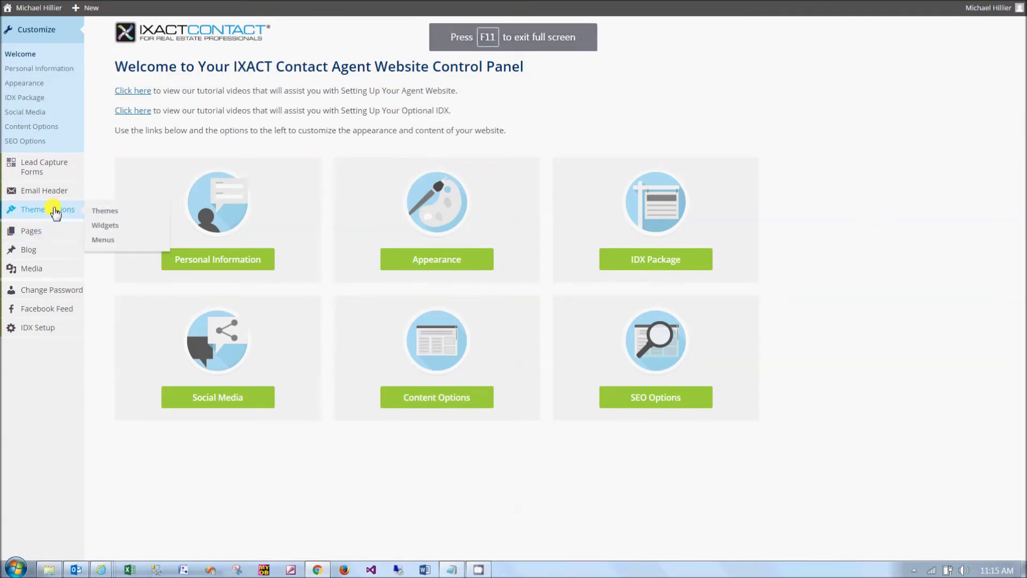
left_click(109, 230)
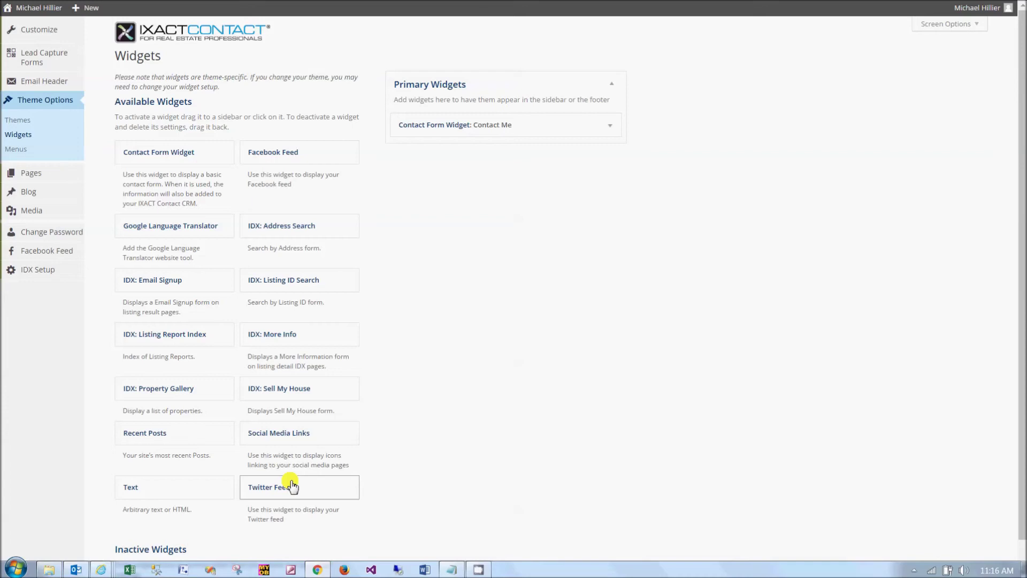
Add the Facebook Feed widget to the Primary Widgets sidebar.
mouse_move(321, 150)
left_mouse_down()
mouse_move(447, 132)
mouse_move(468, 161)
mouse_move(475, 149)
mouse_move(314, 142)
mouse_move(316, 154)
left_mouse_up()
left_click(317, 154)
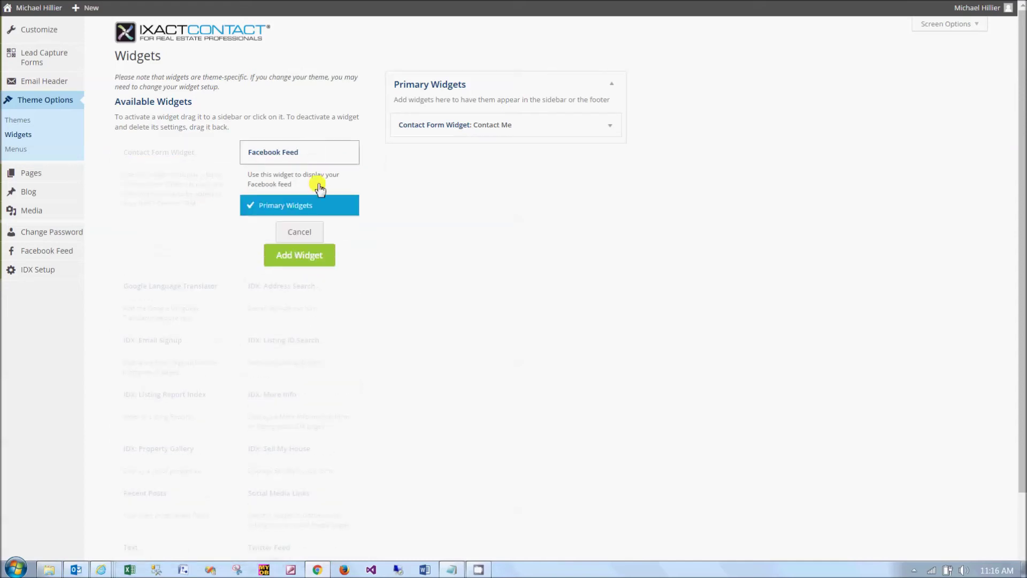
left_click(297, 260)
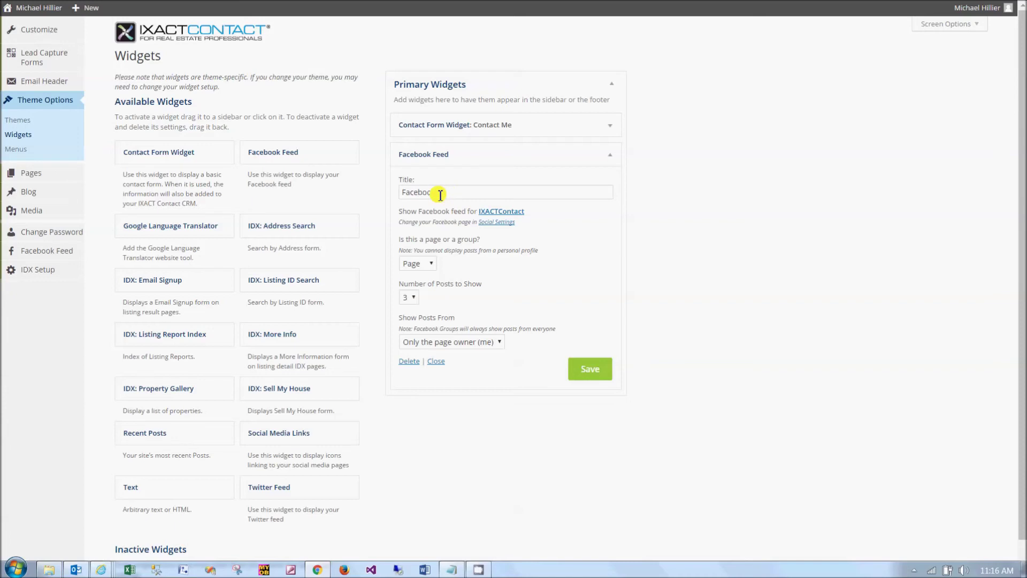
Set the Facebook Feed to show 4 posts, save it and collapse its settings.
left_click(417, 298)
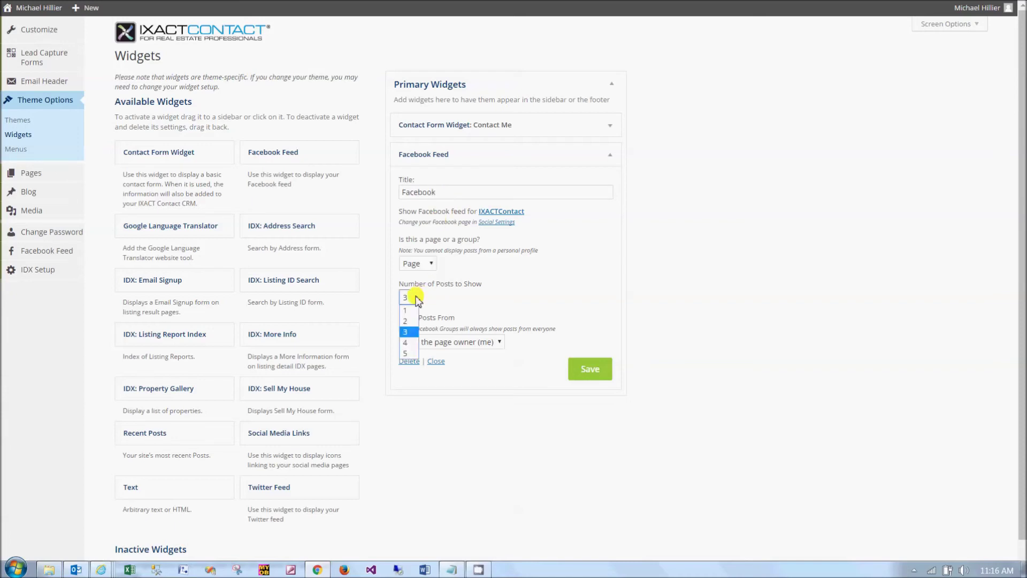
left_click(405, 342)
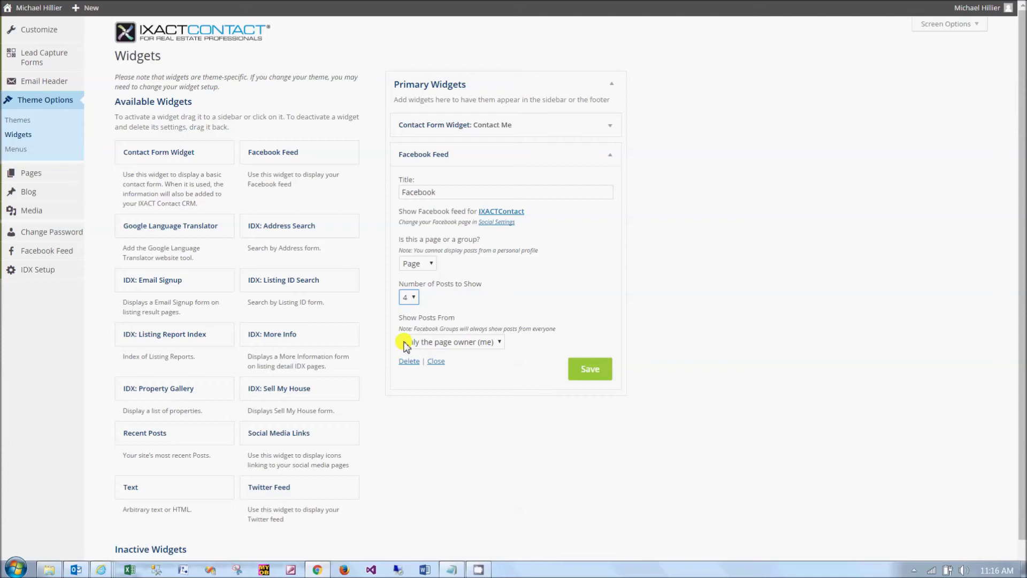
left_click(584, 369)
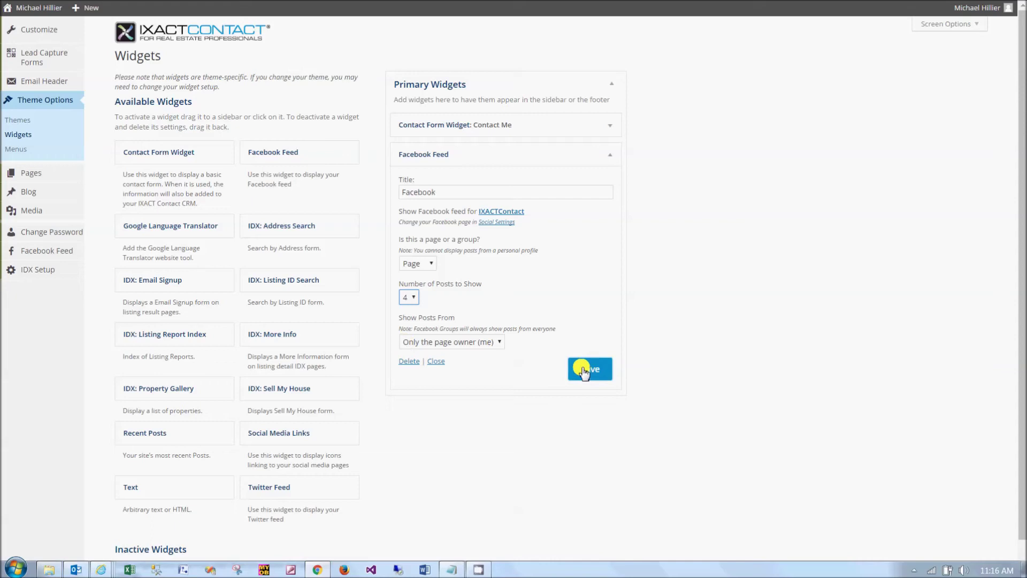
left_click(615, 155)
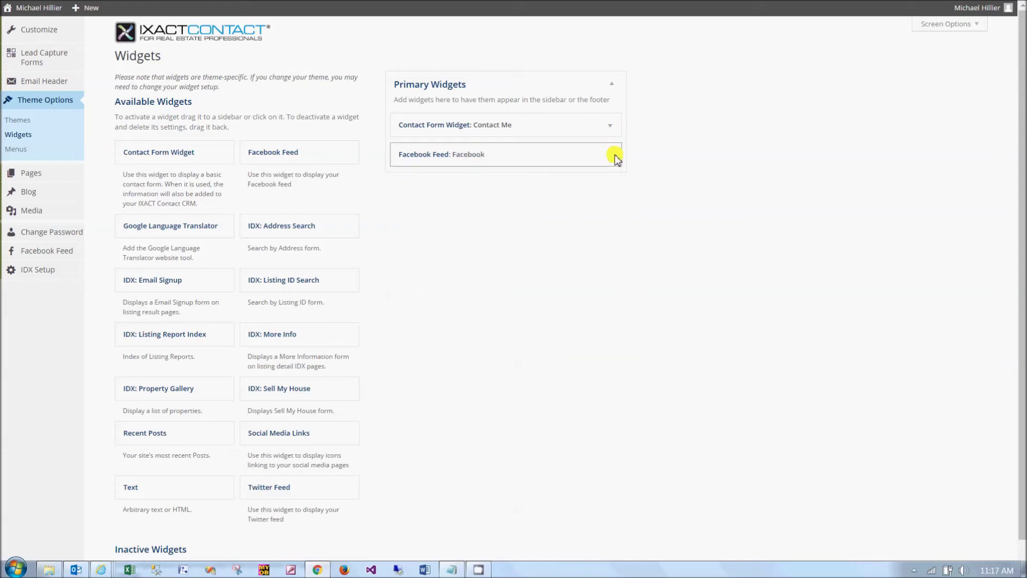
Drag a Twitter Feed widget into Primary Widgets, retitle it 'Twitter Feed' and save.
left_click(296, 488)
left_click_drag(297, 490, 452, 186)
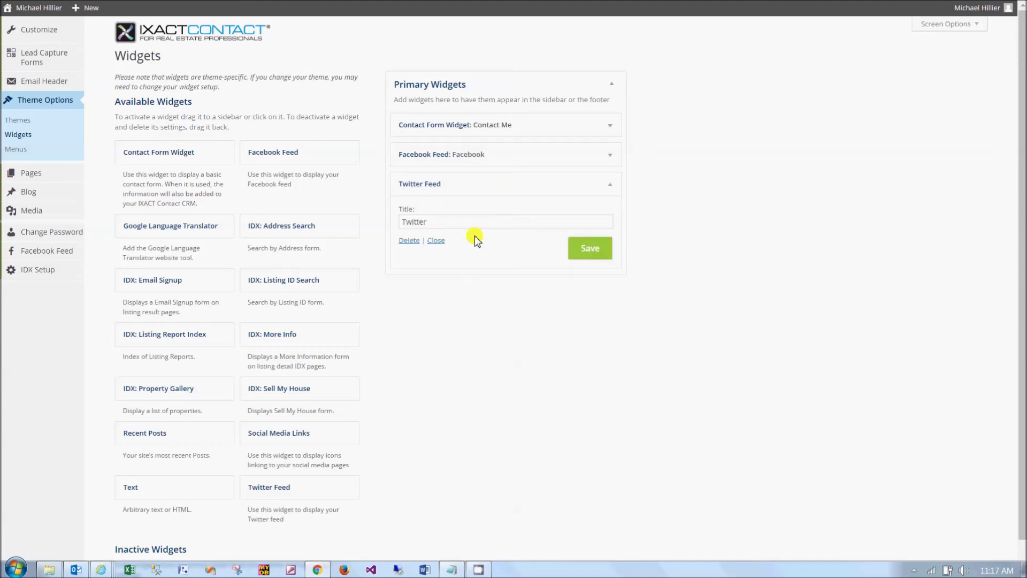
left_click(430, 221)
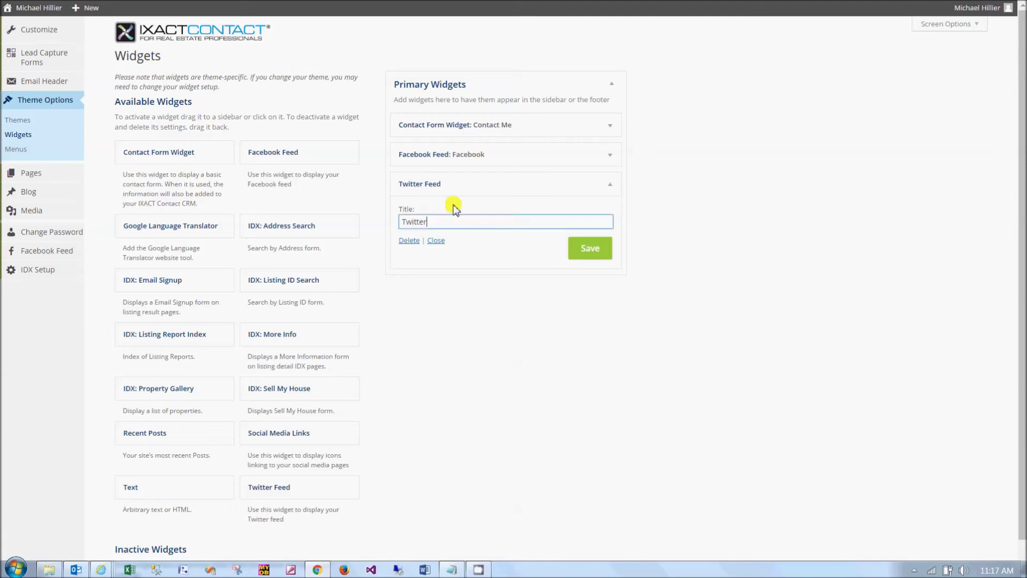
type("Feed")
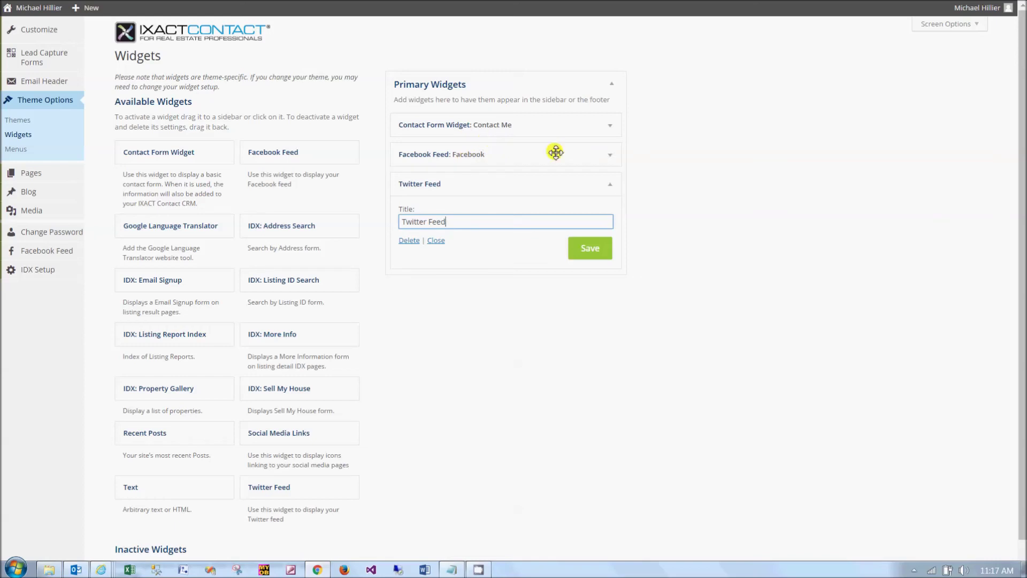
left_click(583, 250)
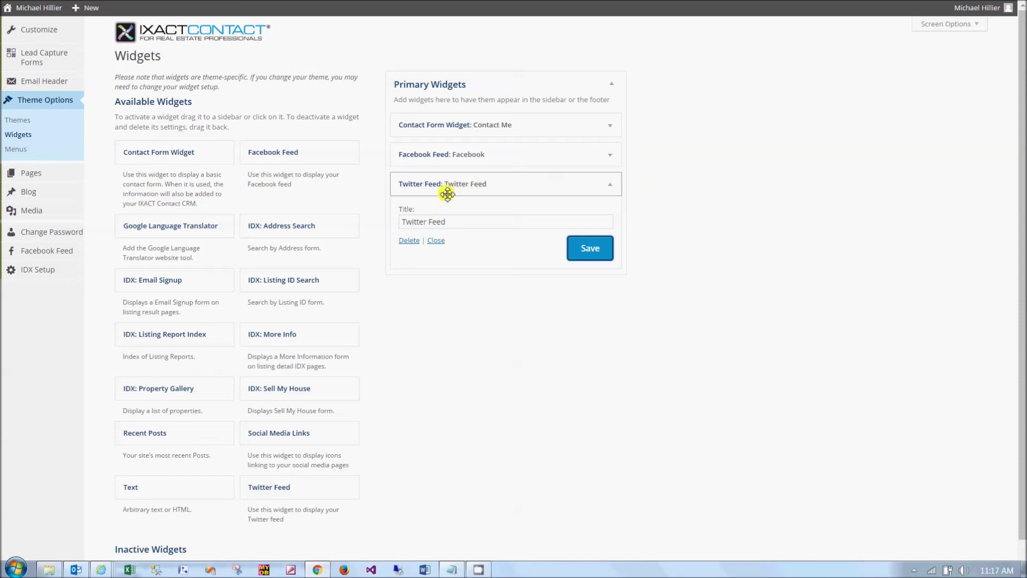
left_click_drag(447, 194, 452, 153)
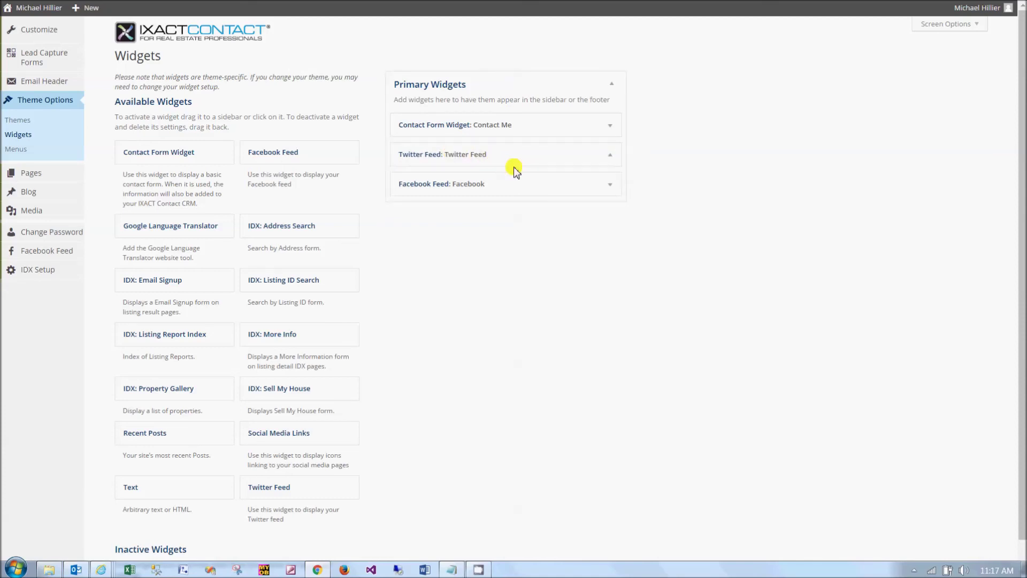
left_click(609, 158)
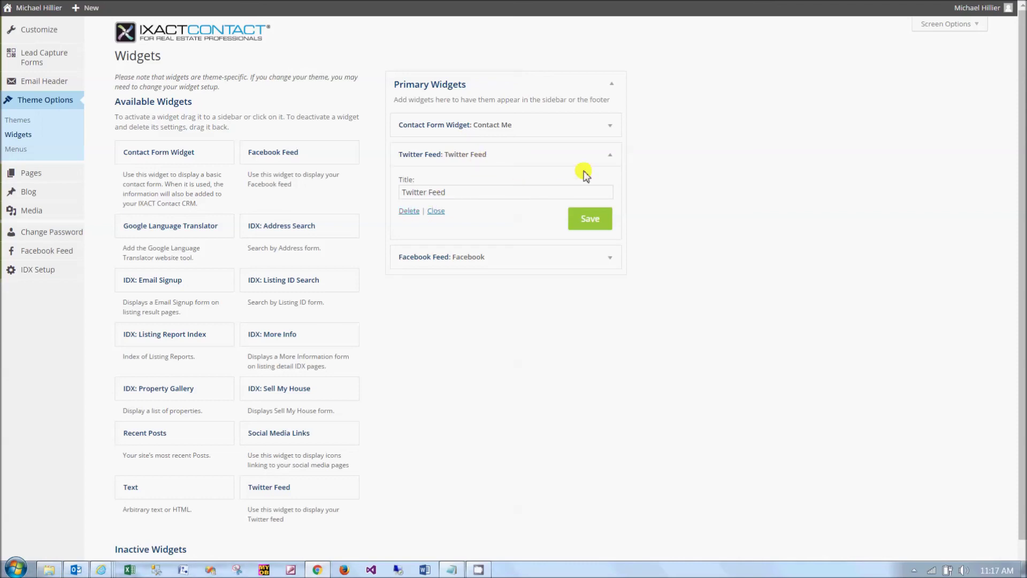
left_click(609, 156)
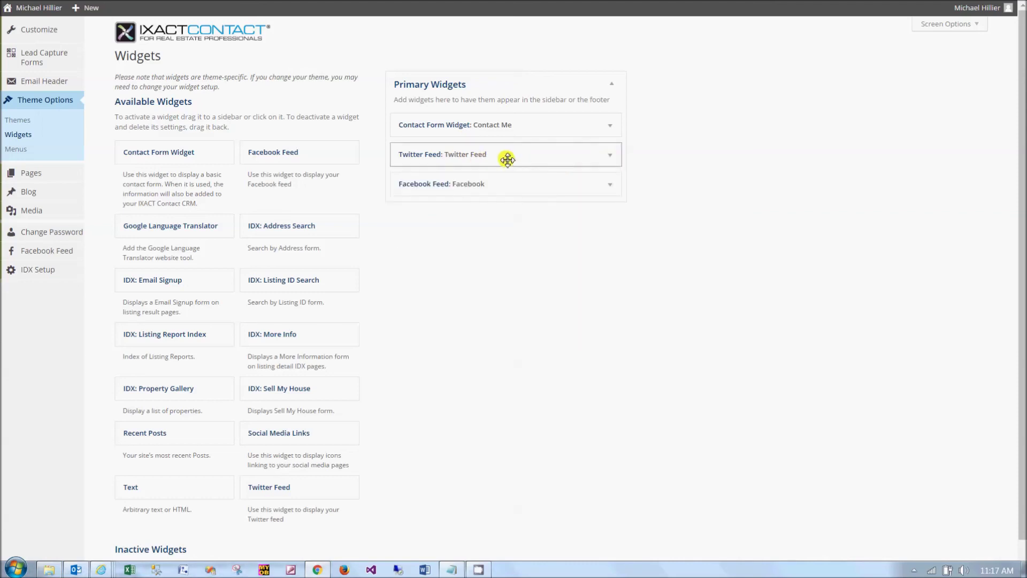
left_click_drag(507, 159, 503, 193)
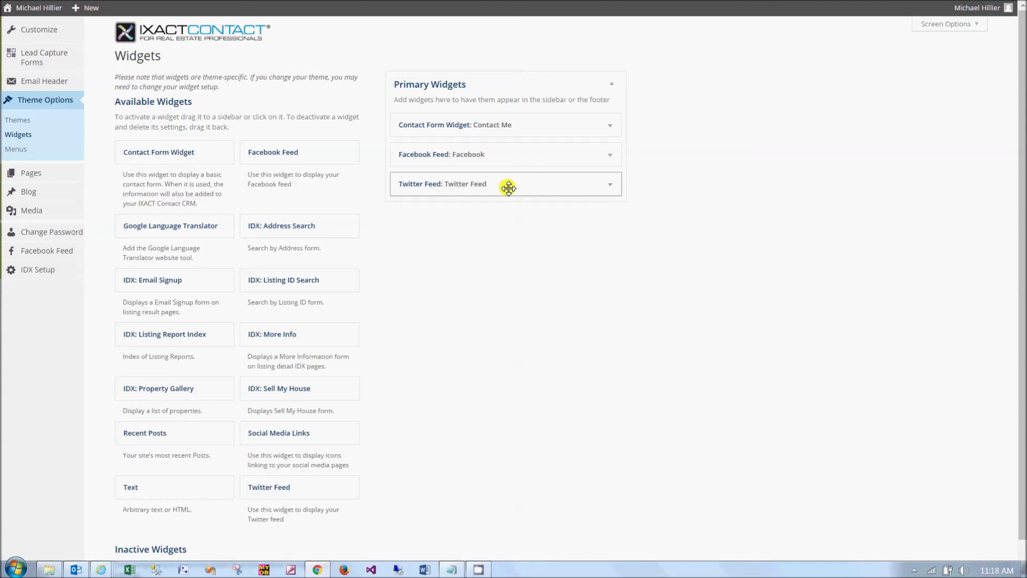
mouse_move(38, 24)
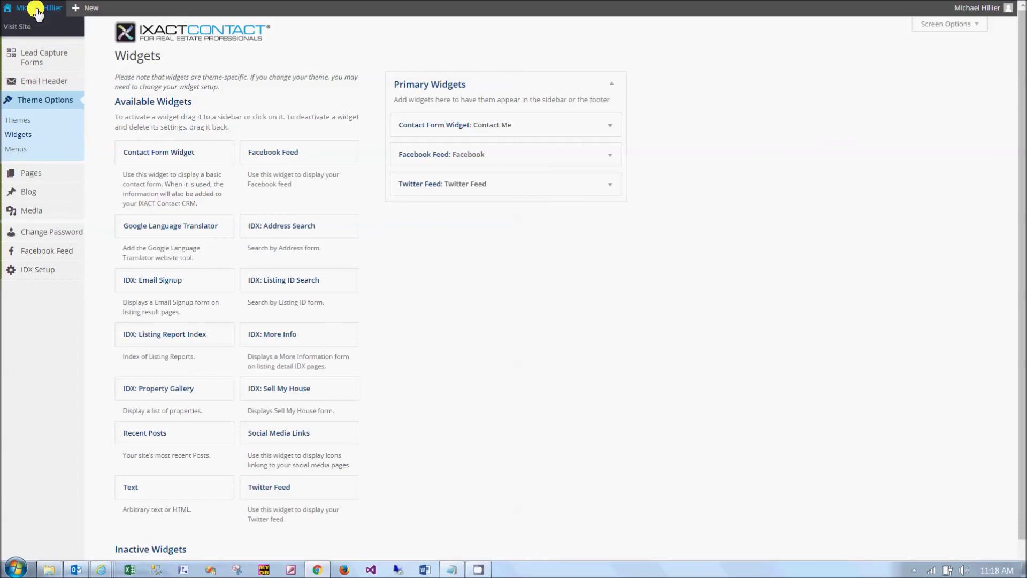
Visit the live agent website and scroll to the Contact Me, Facebook and Twitter Feed sidebar widgets.
left_click(36, 11)
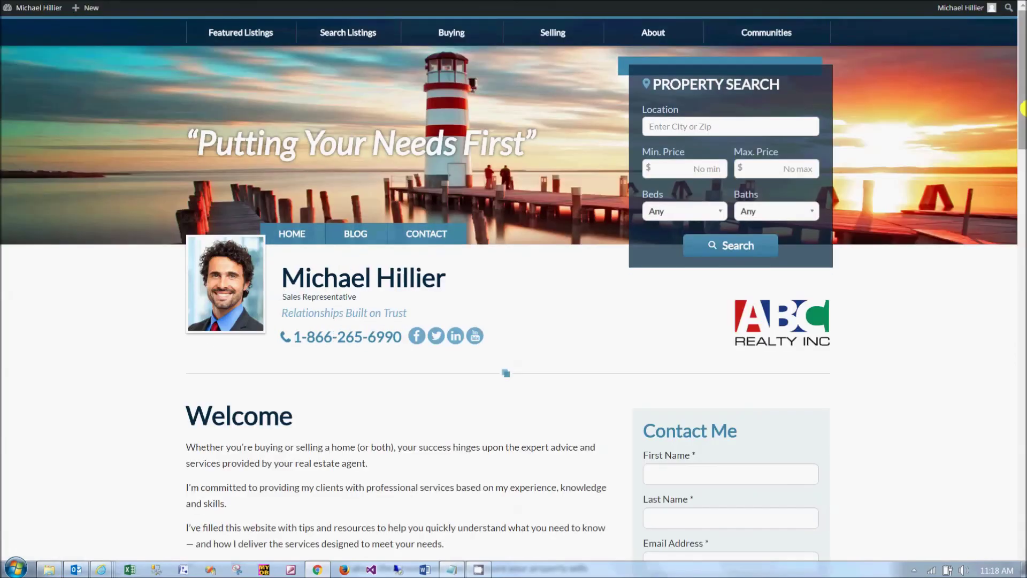
scroll(1022, 196, "down", 7)
scroll(1022, 196, "down", 6)
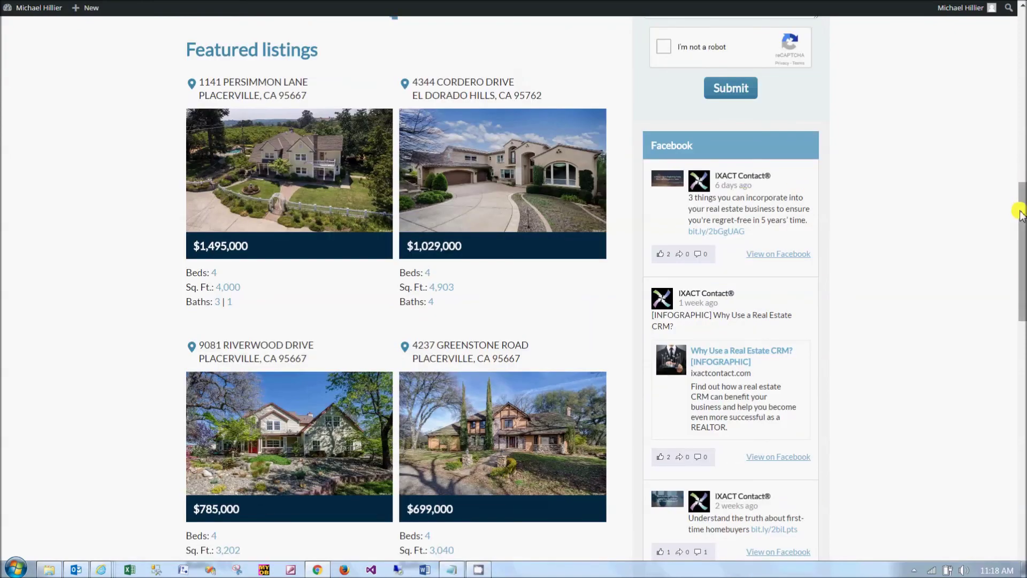
left_click_drag(1015, 213, 995, 371)
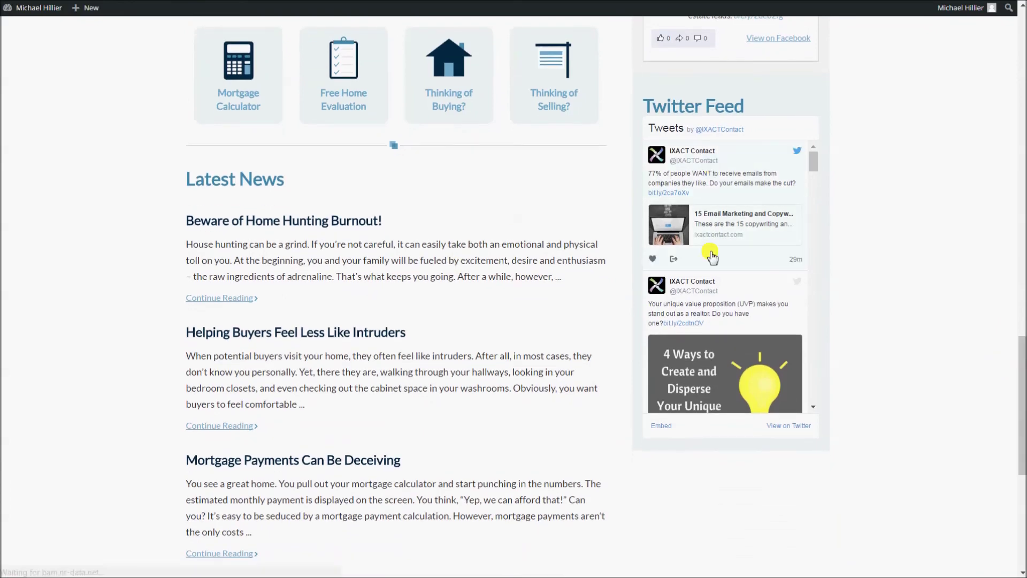